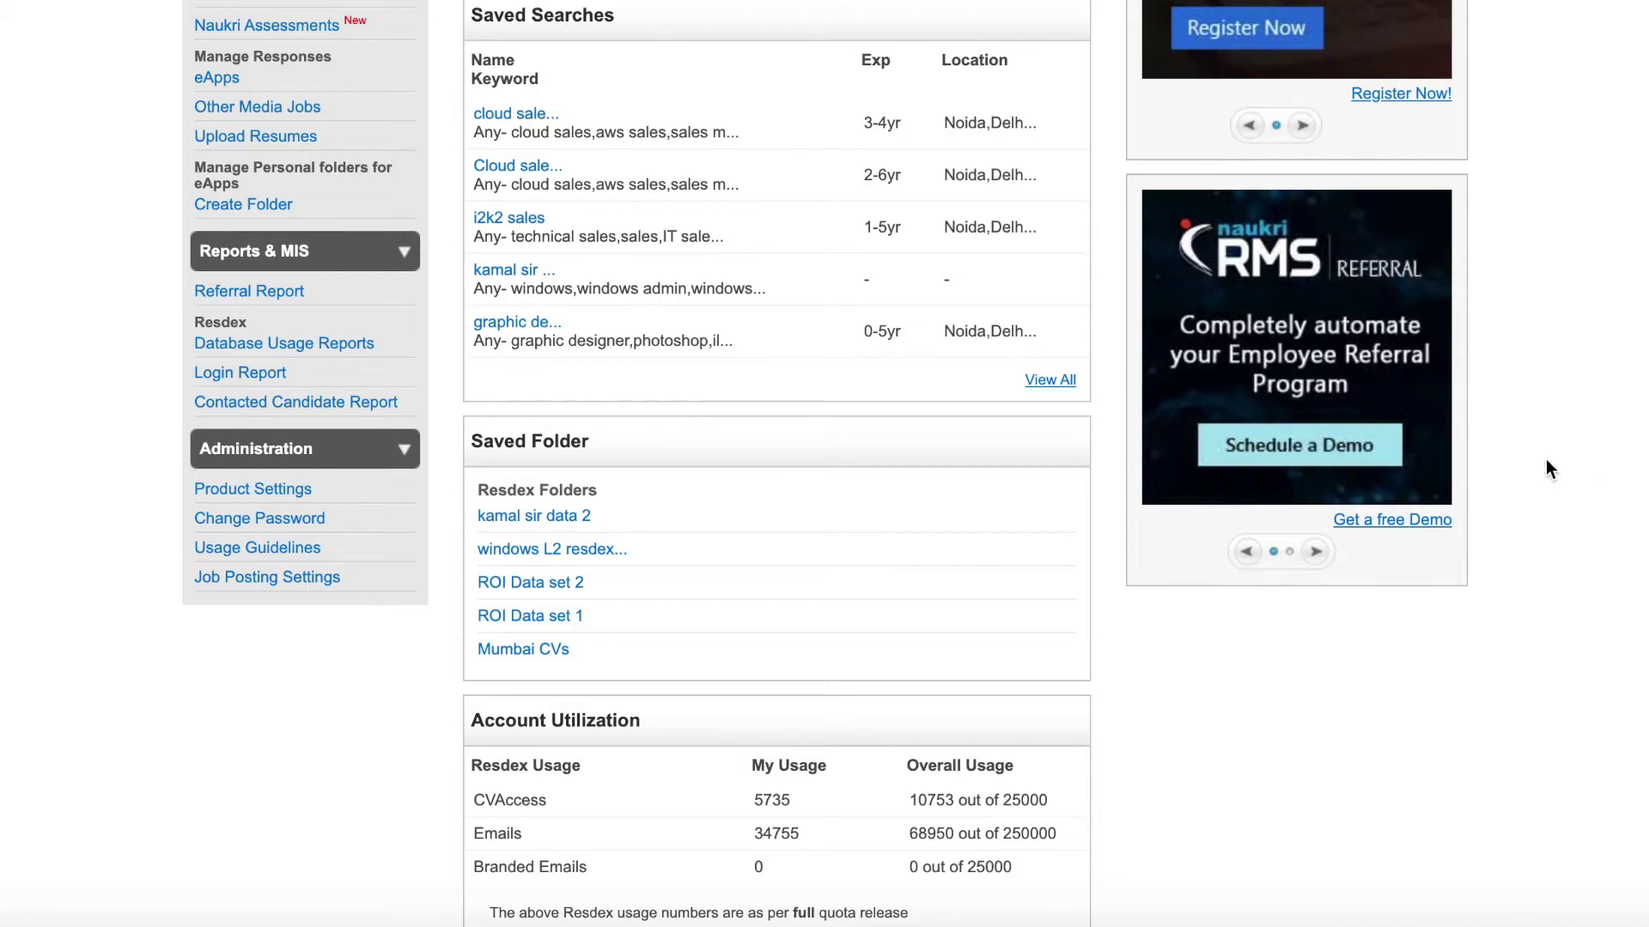
- From the Resdex menu, open Saved Searches and run the 'cloud sales executive' search
scroll(1545, 461, "up", 8)
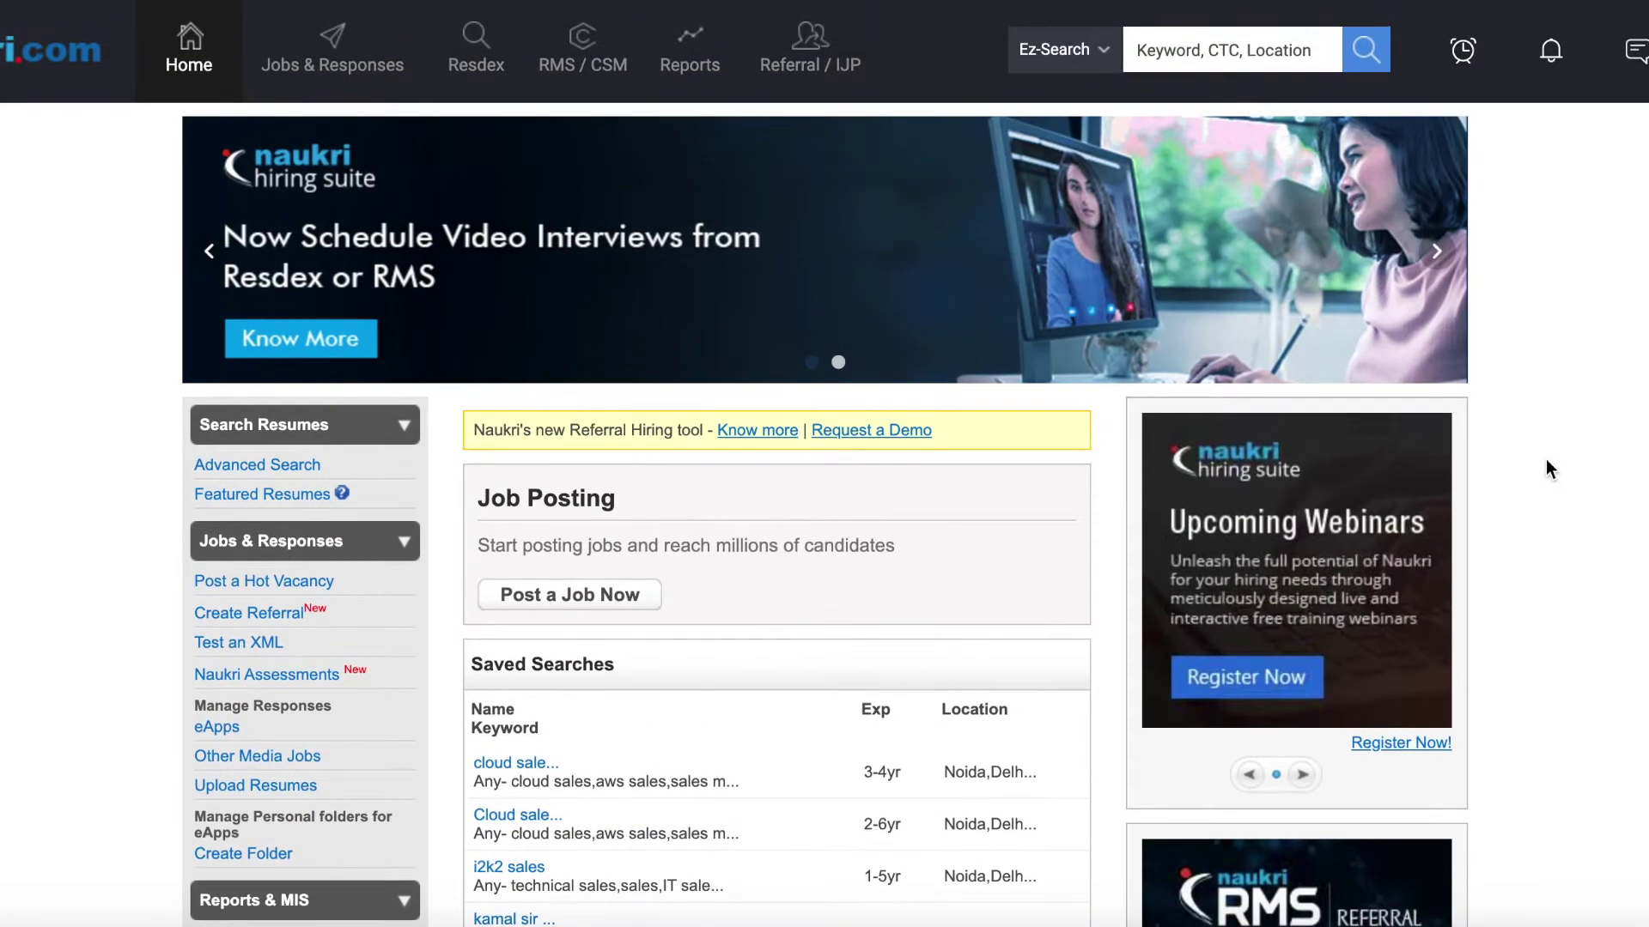
scroll(1550, 468, "down", 1)
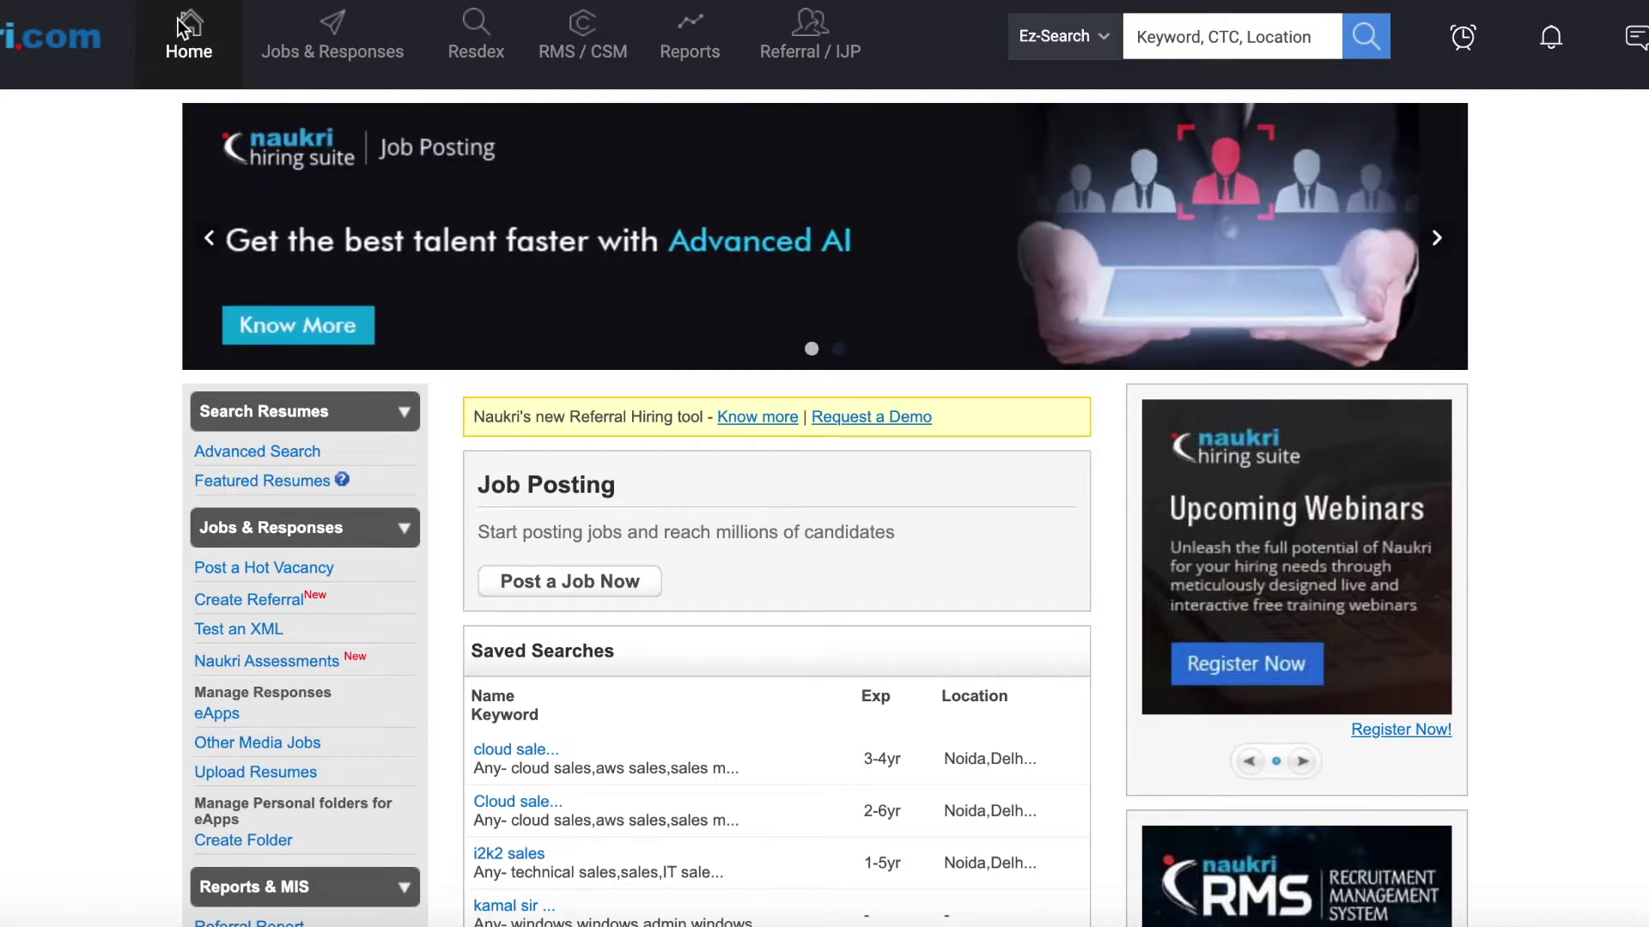
scroll(790, 515, "down", 5)
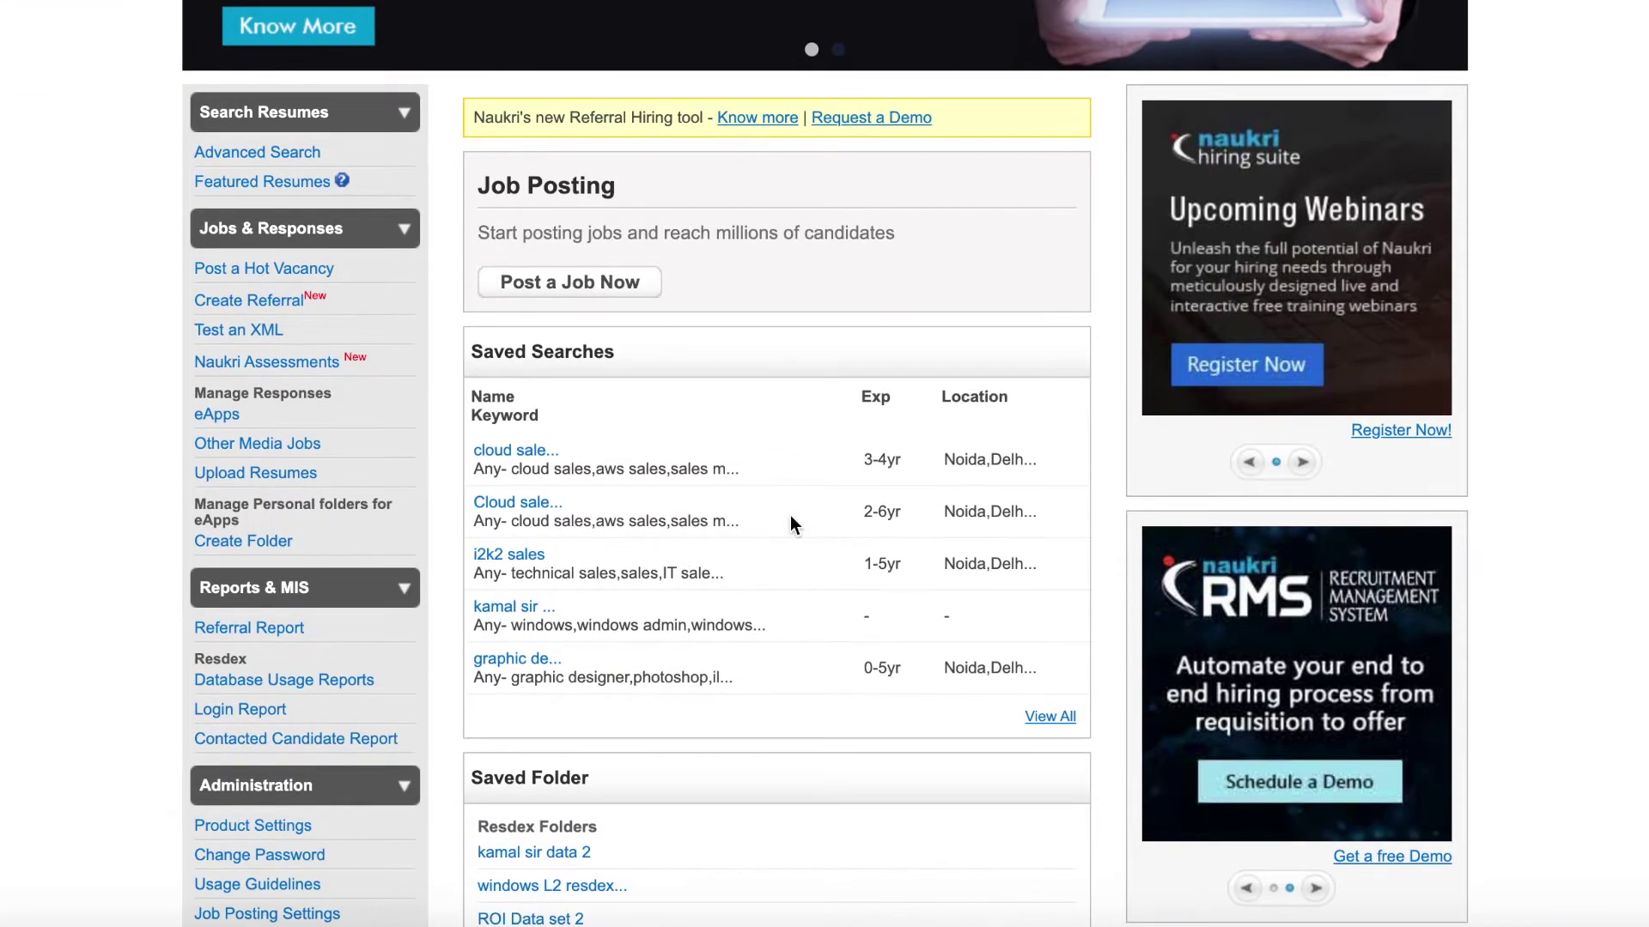
scroll(764, 537, "down", 4)
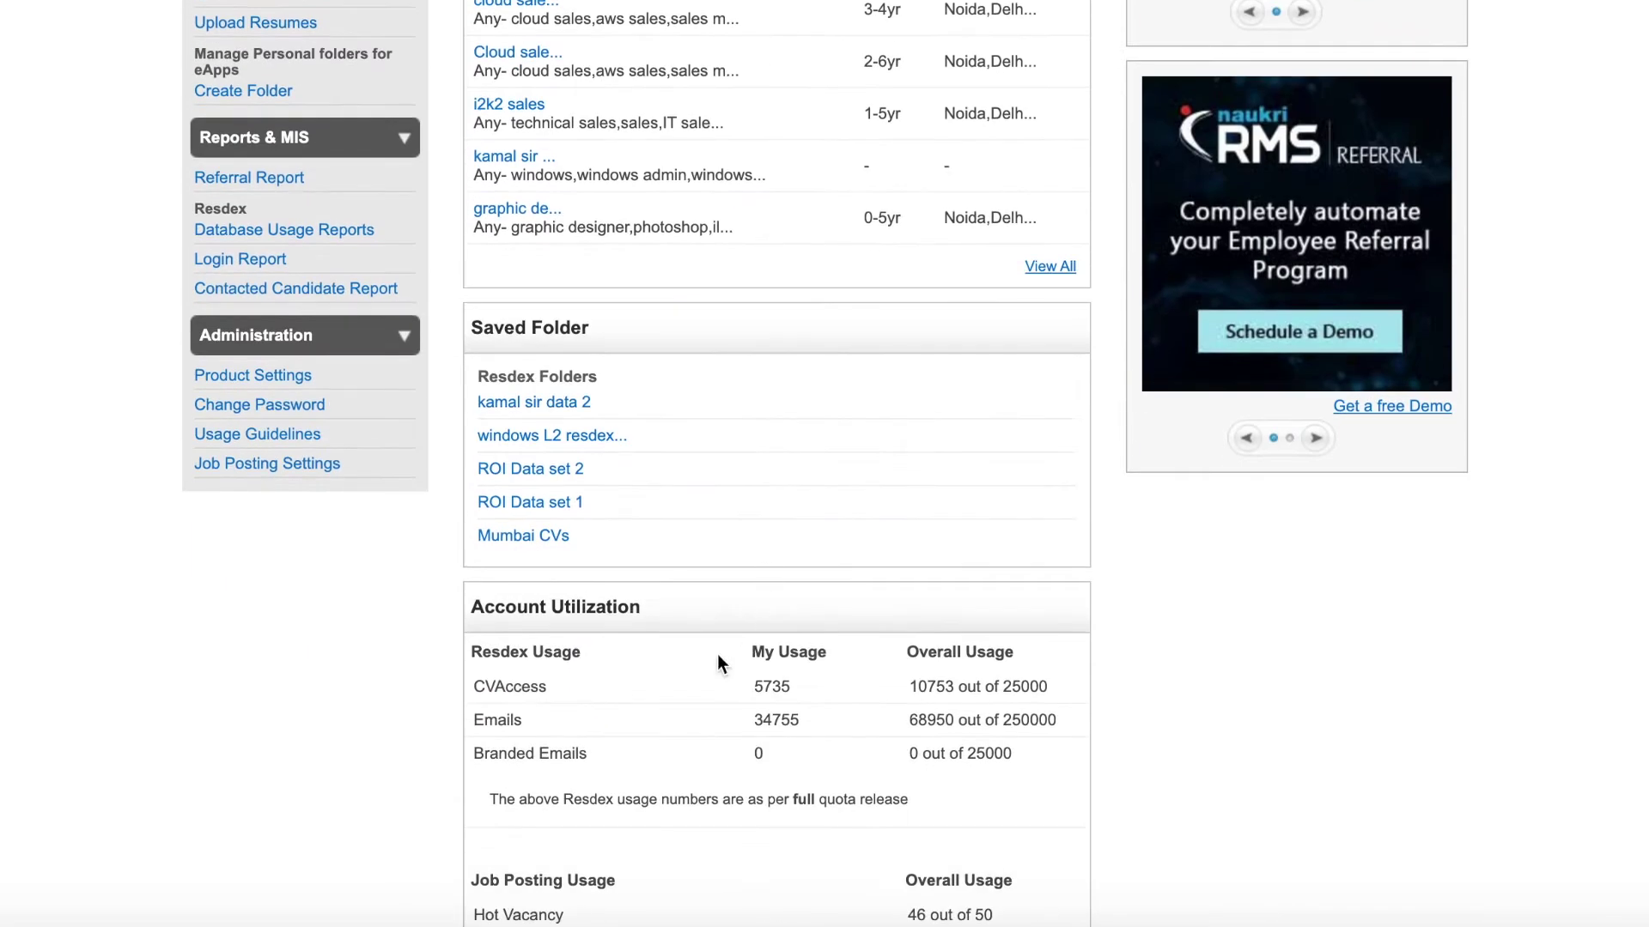
scroll(718, 654, "up", 3)
scroll(718, 654, "down", 1)
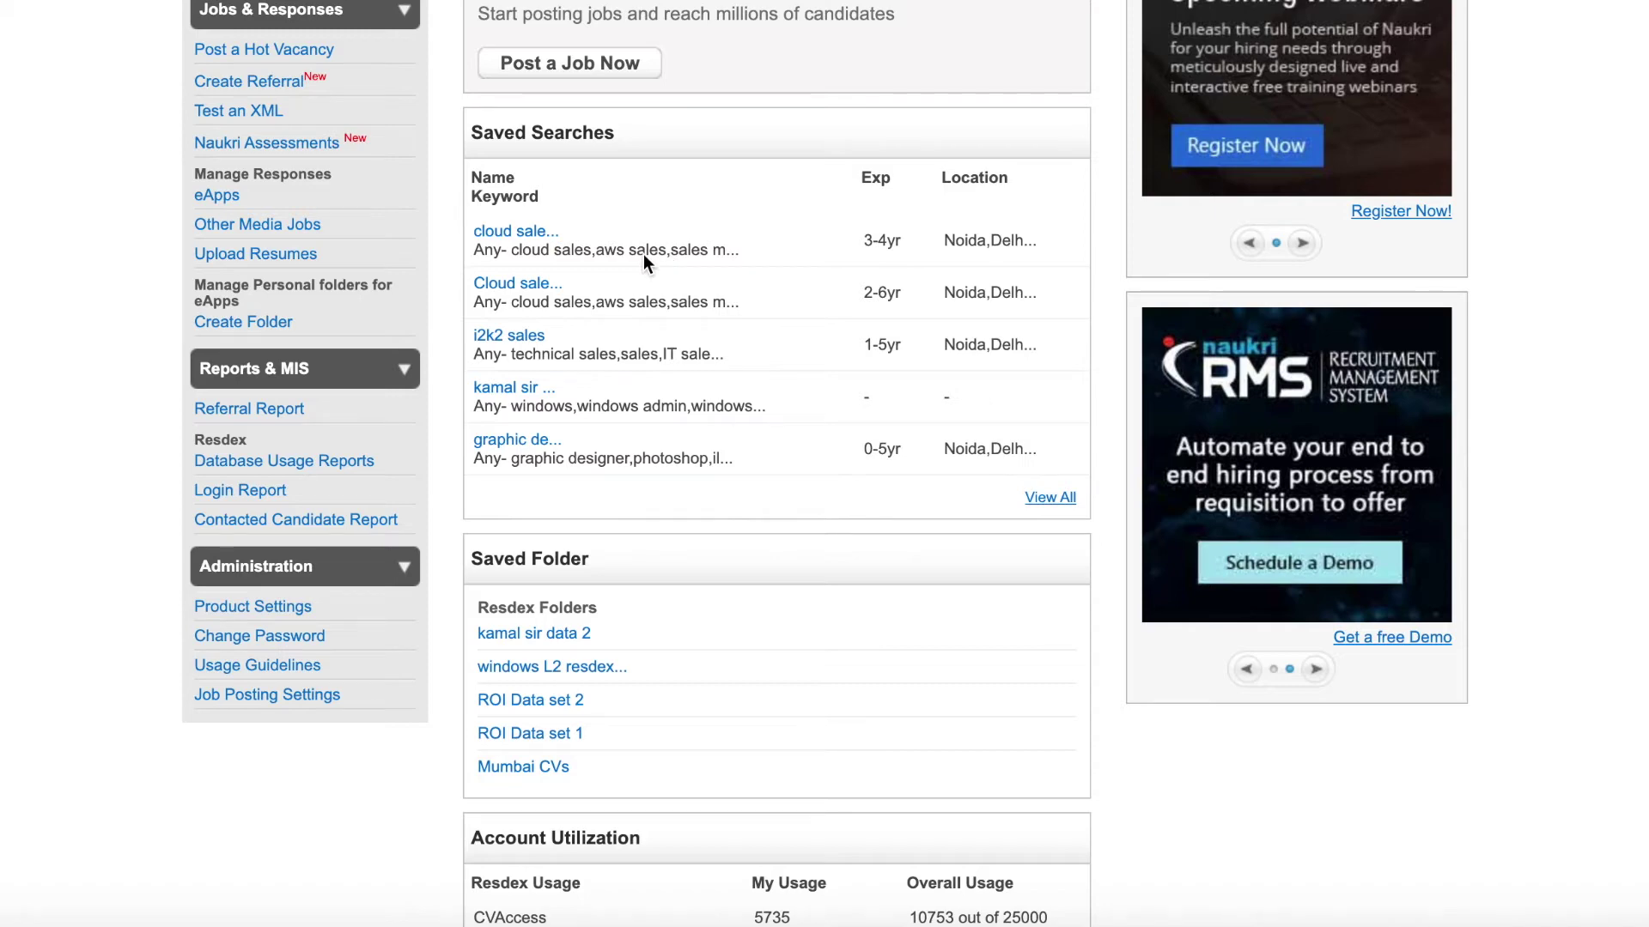
scroll(589, 383, "down", 2)
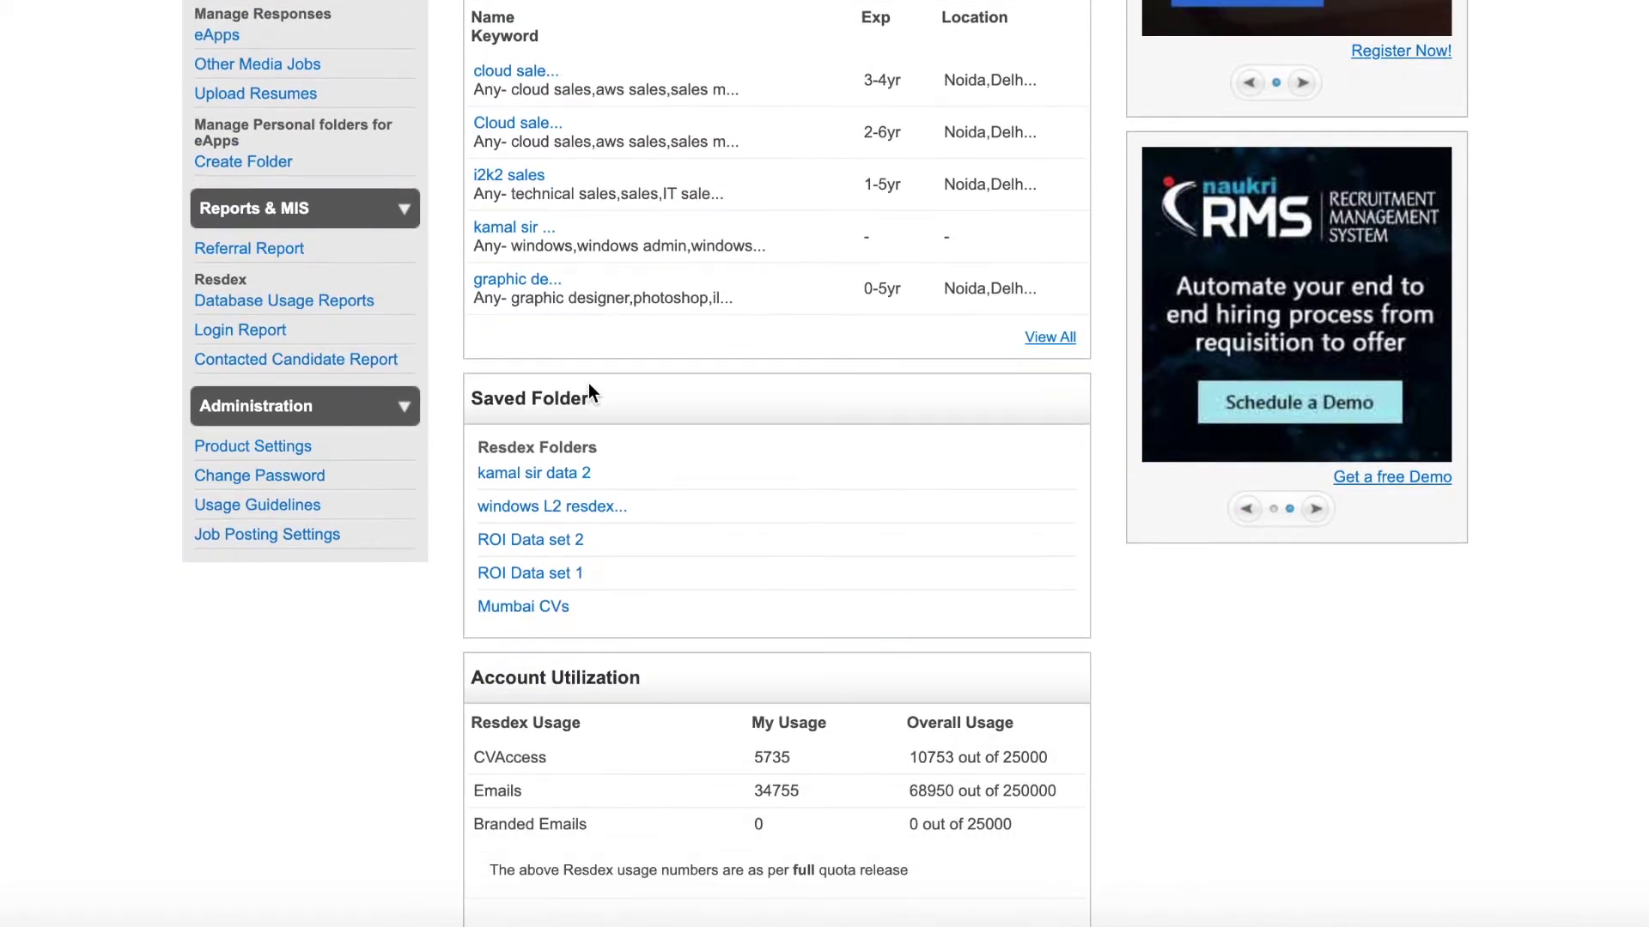
scroll(620, 502, "down", 1)
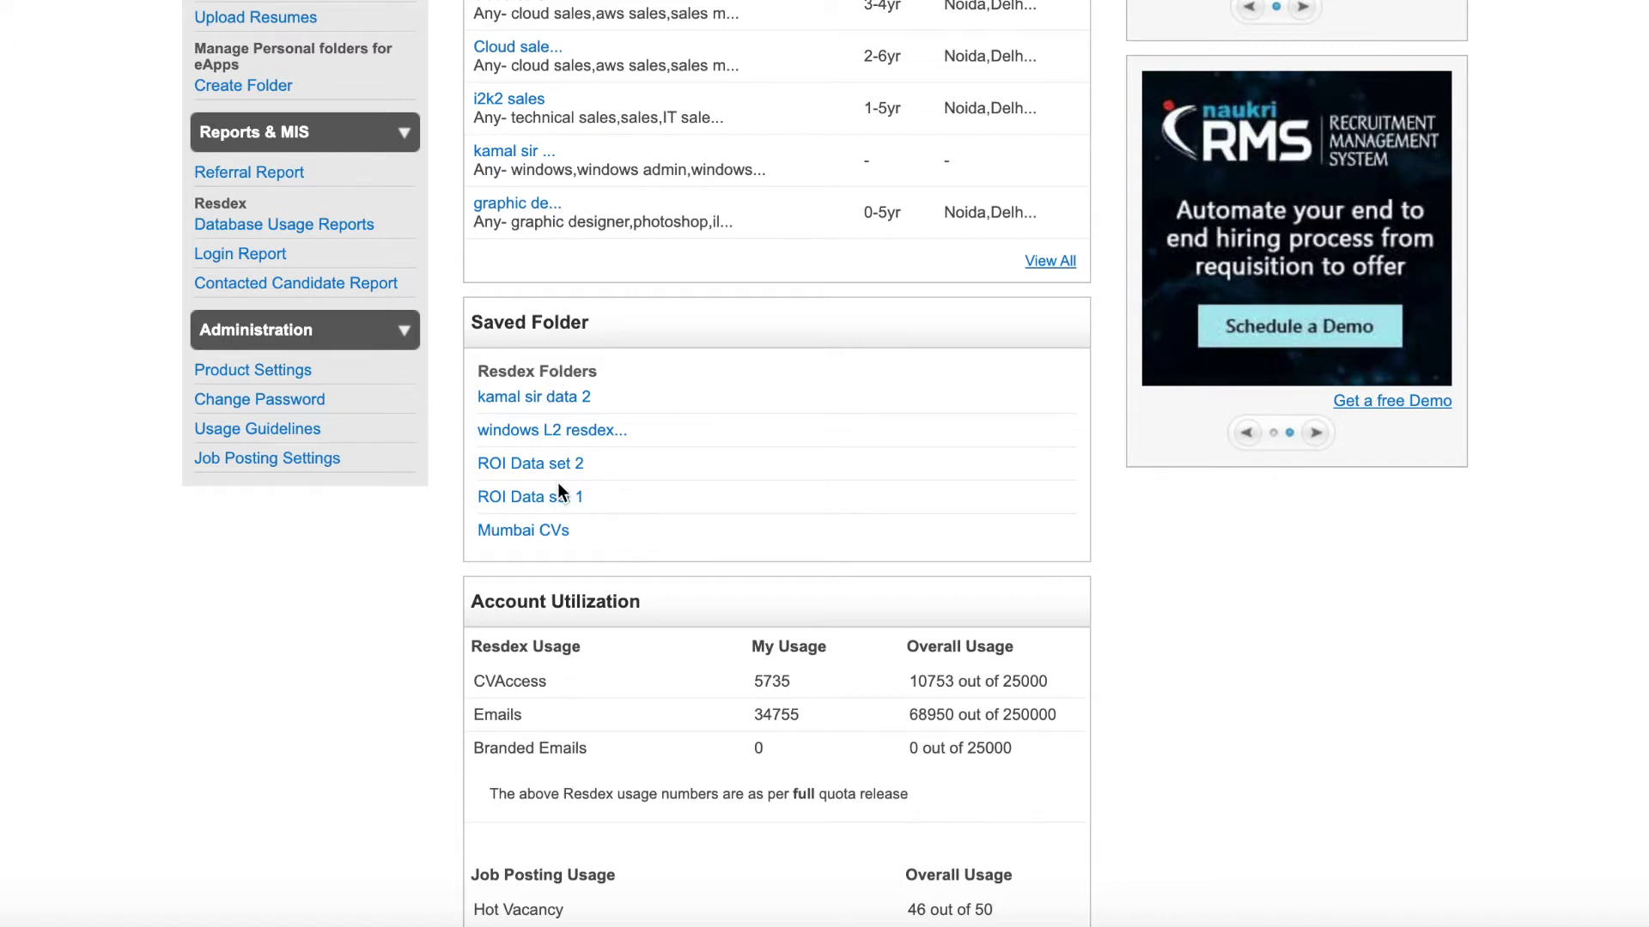
scroll(560, 447, "up", 10)
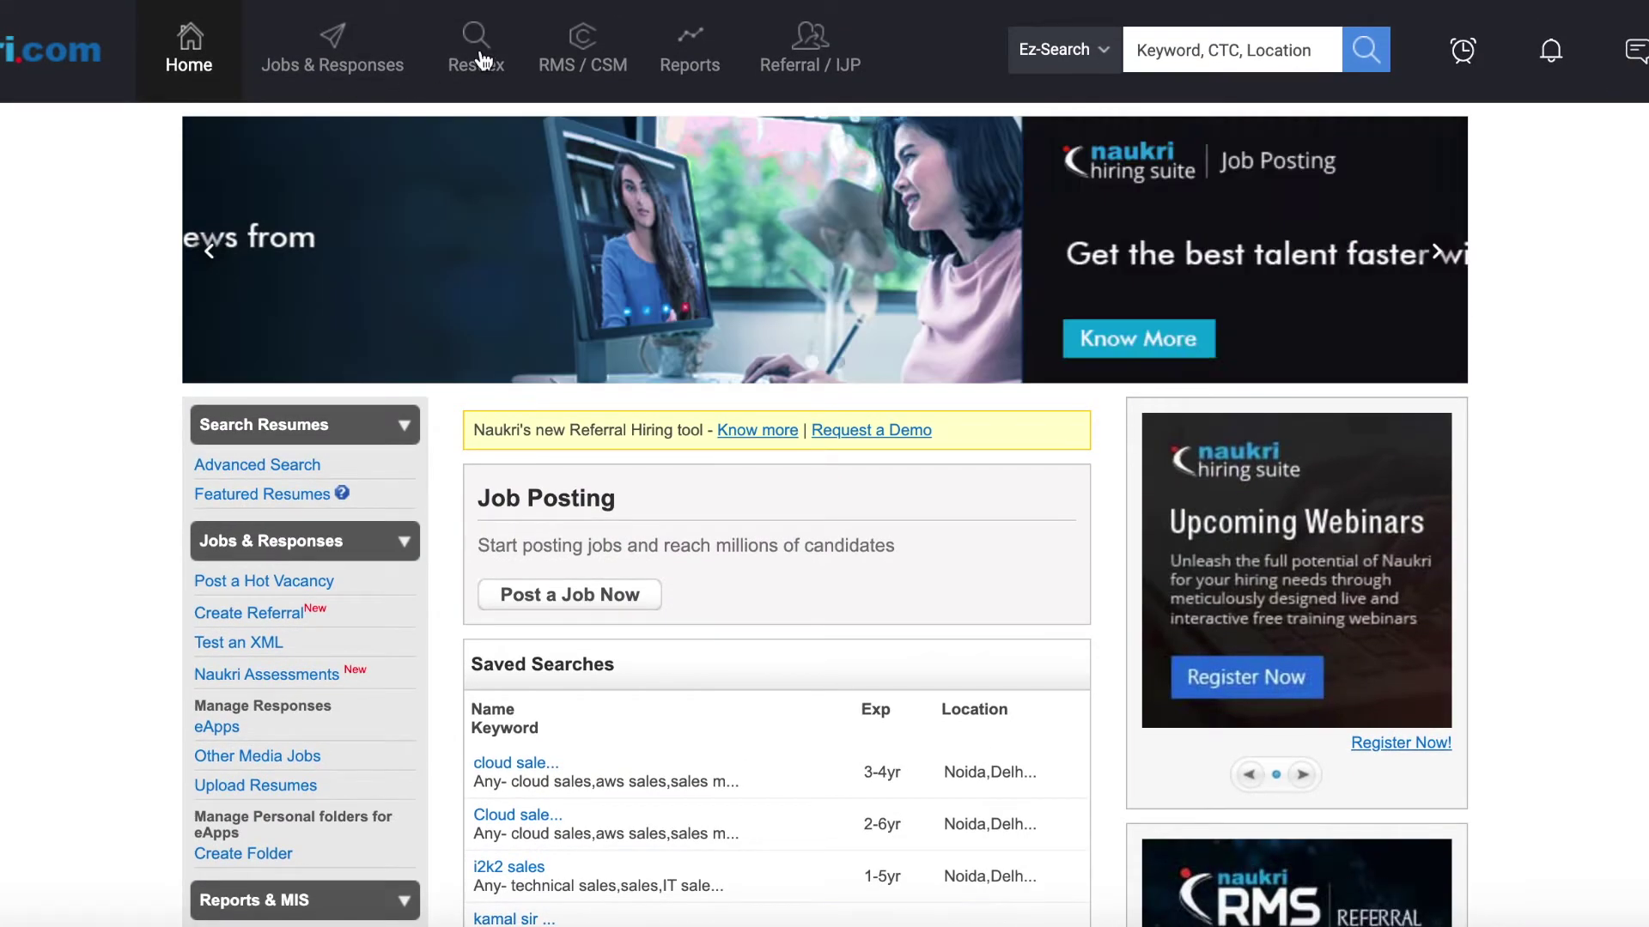
left_click(478, 60)
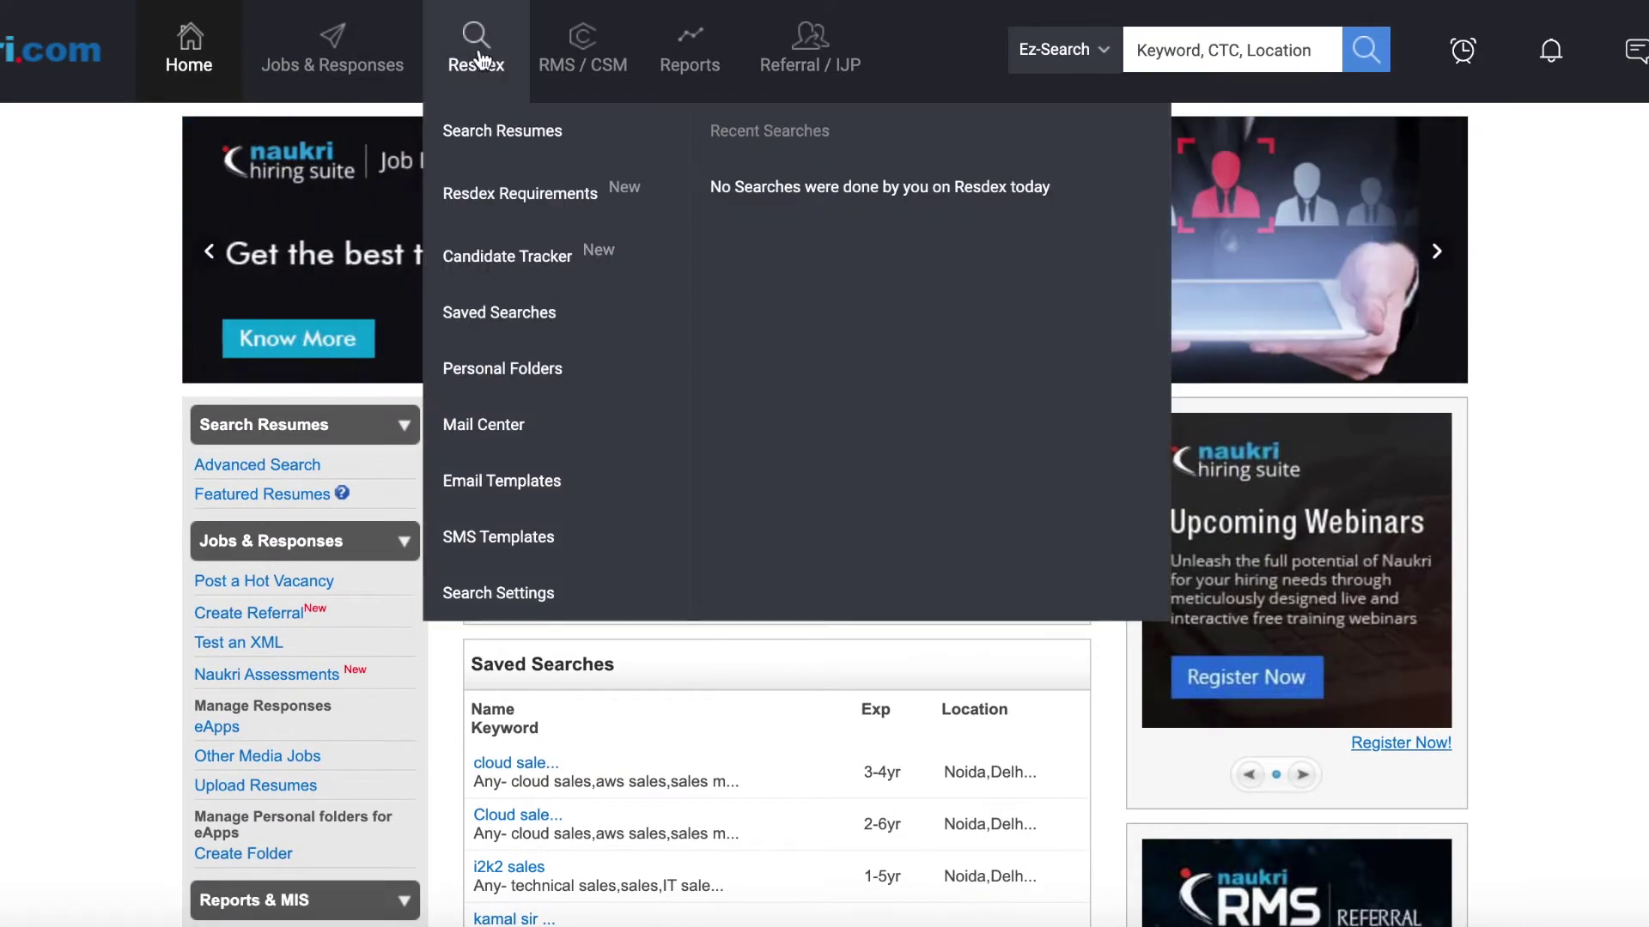
left_click(478, 331)
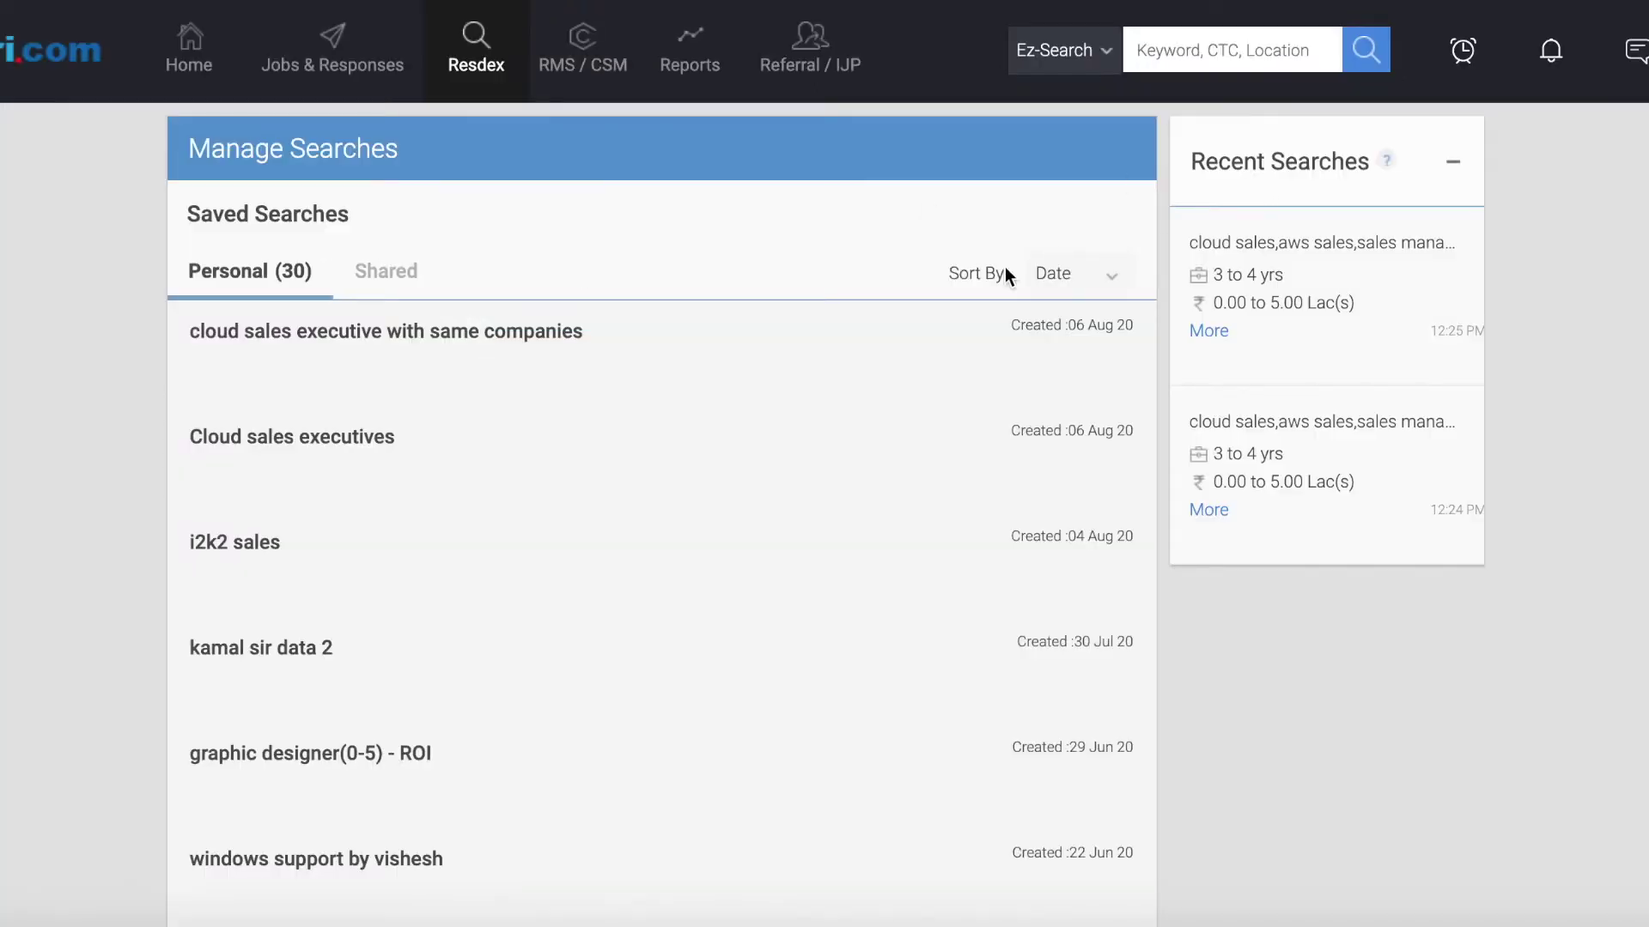
mouse_move(810, 313)
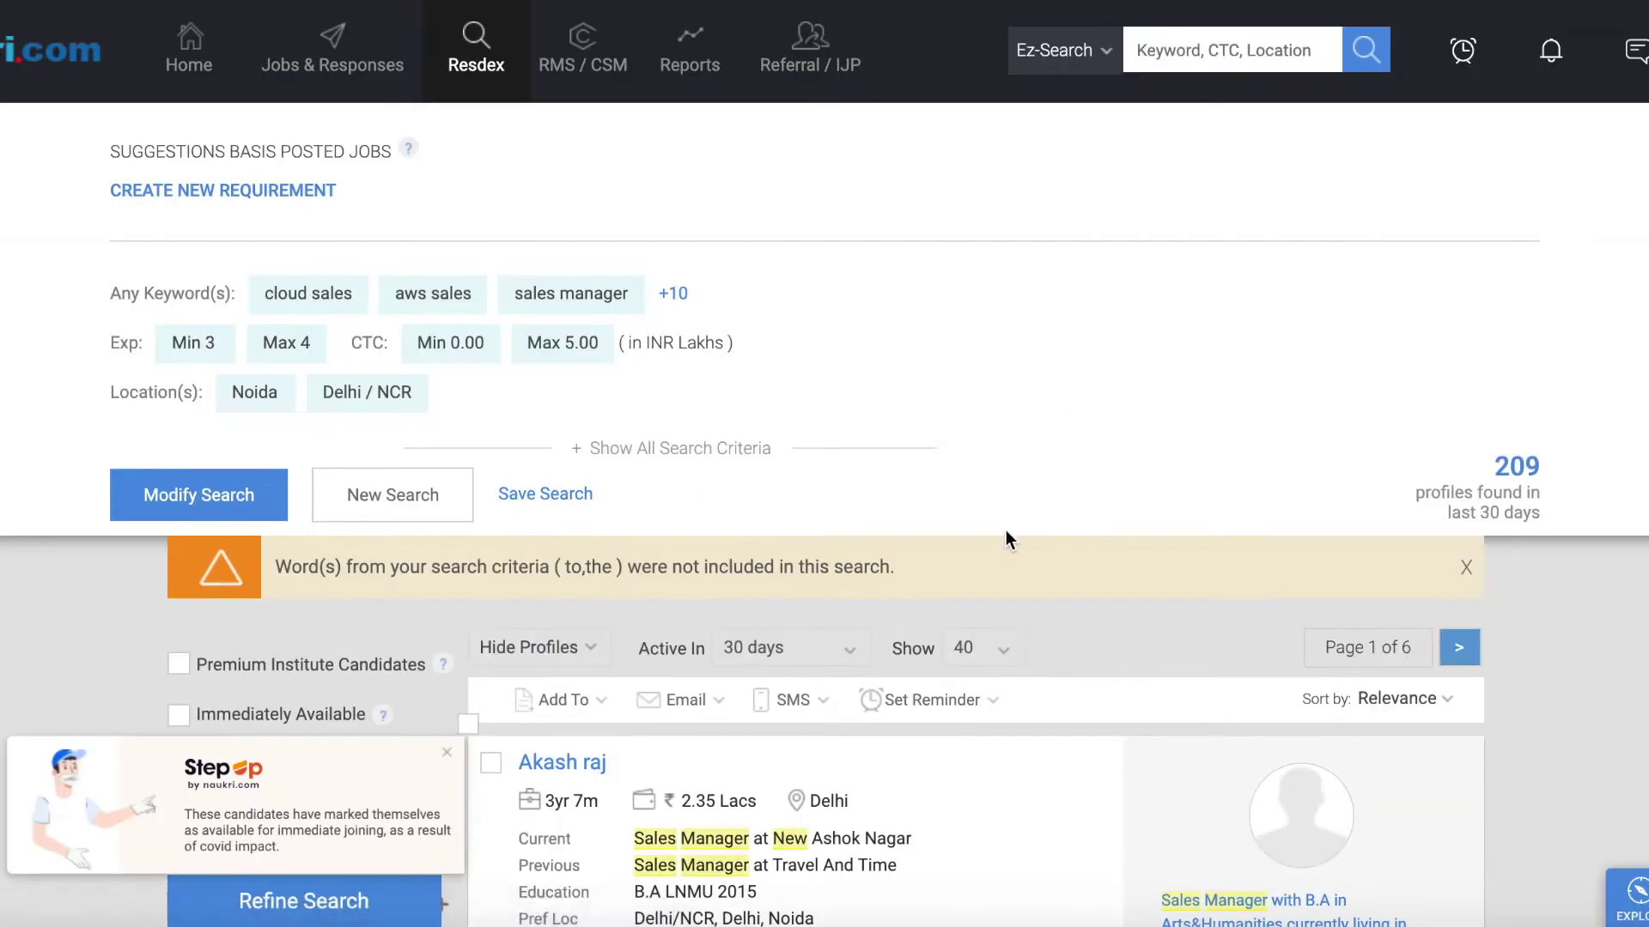
- Browse the 209 cloud sales results and tick the select-all checkbox
scroll(1006, 529, "down", 20)
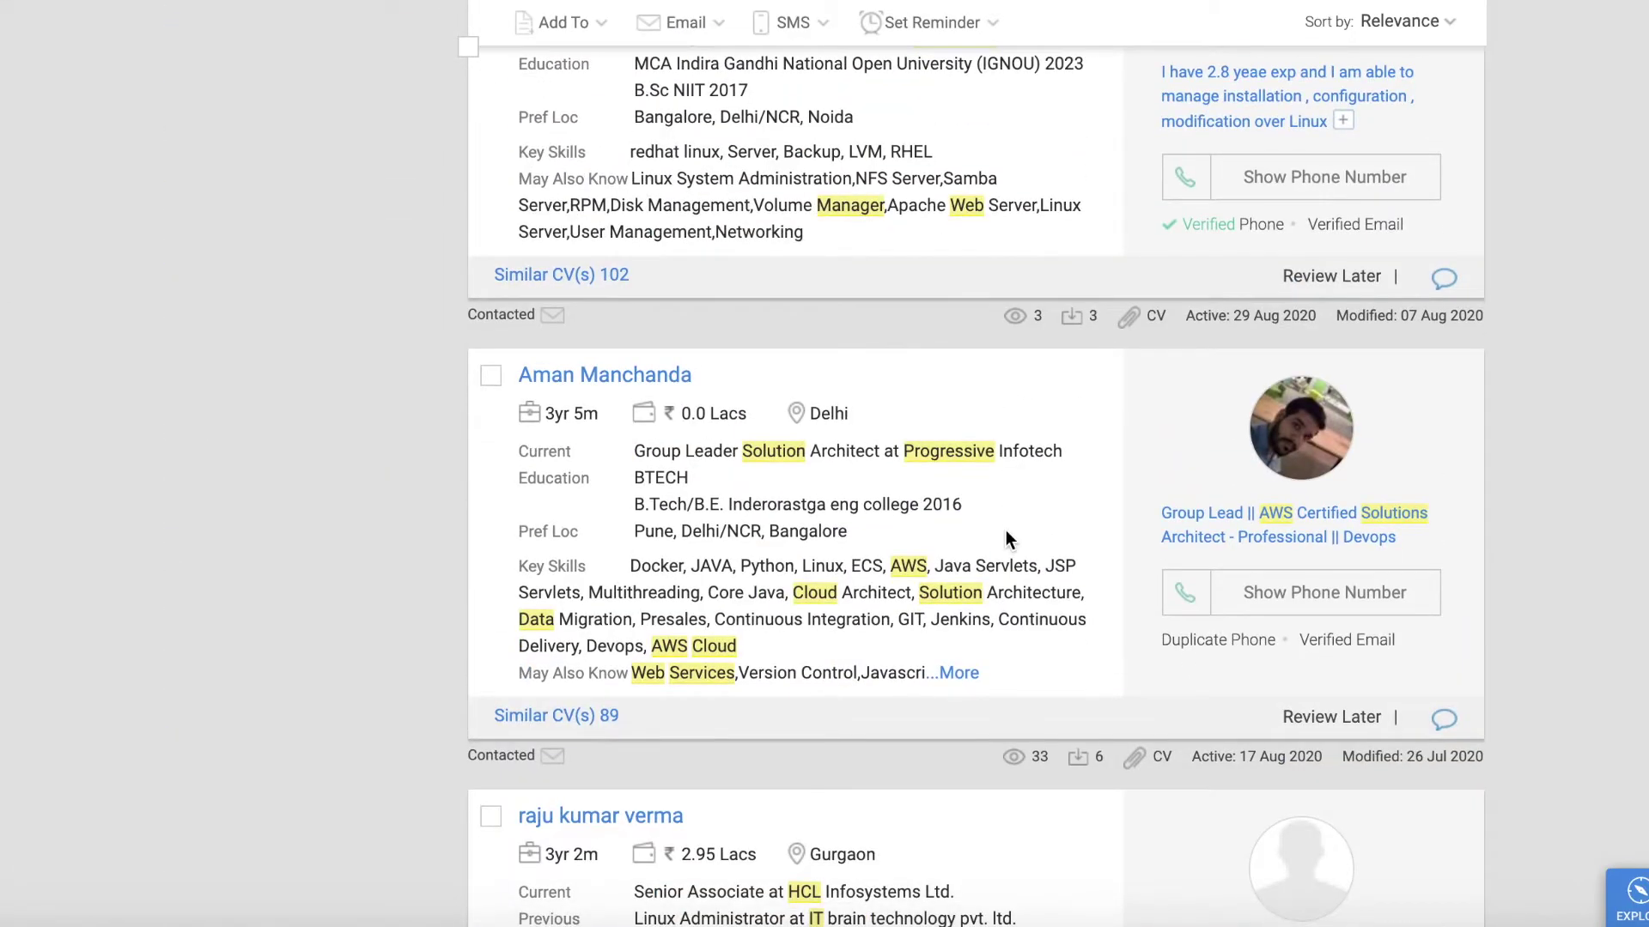
scroll(1006, 532, "down", 7)
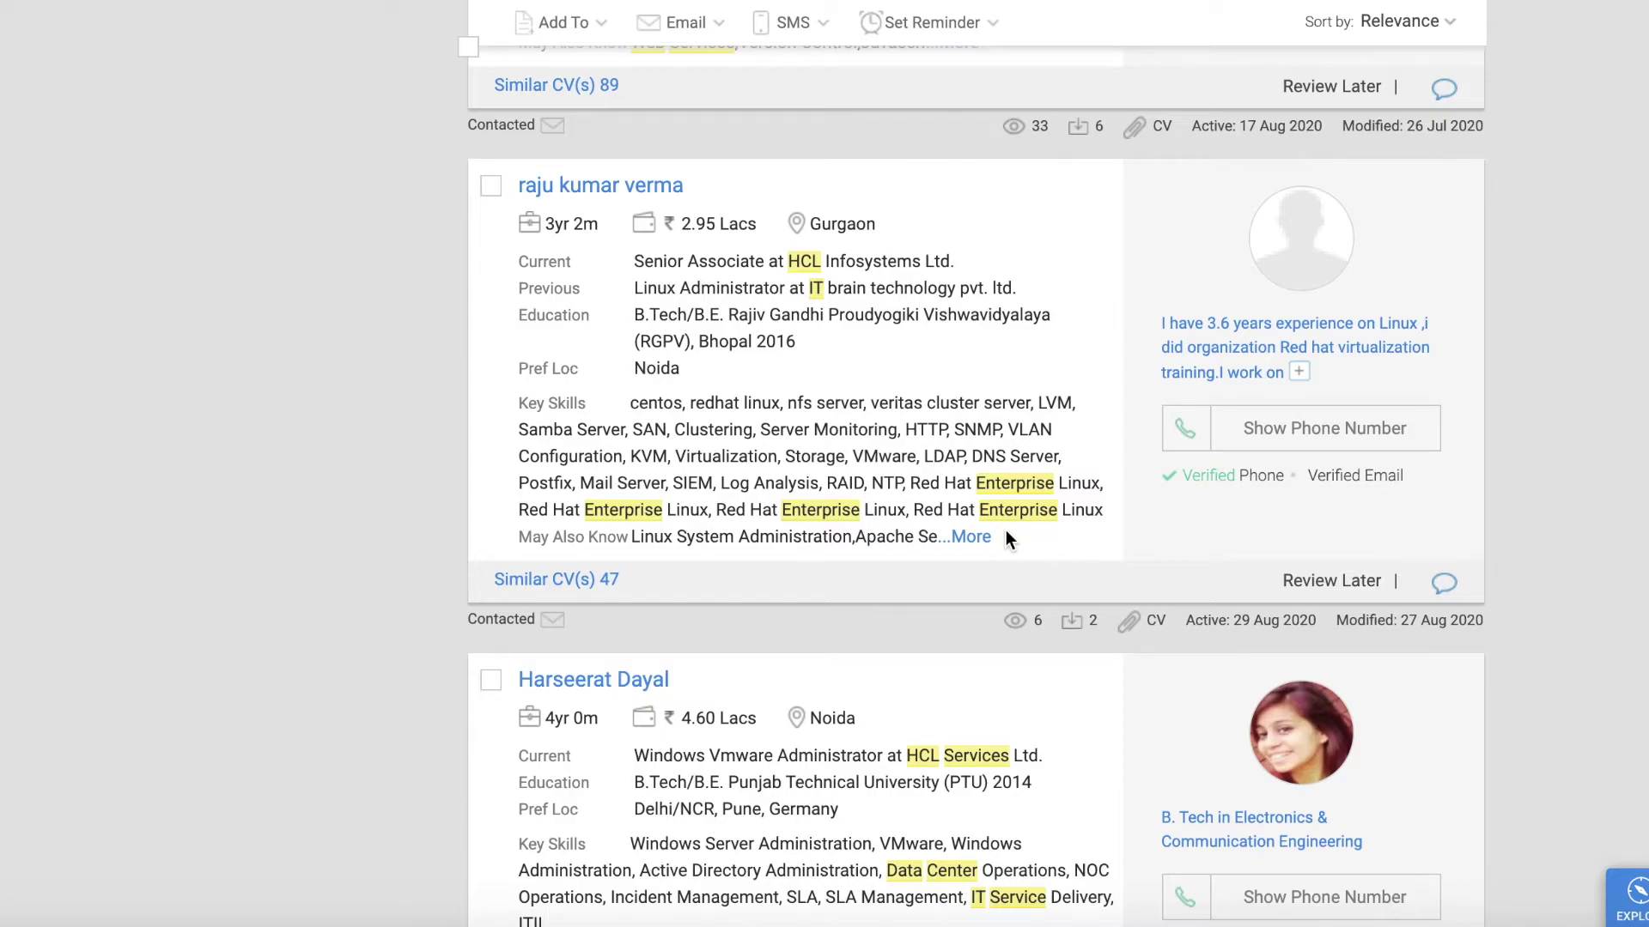
scroll(1063, 316, "up", 20)
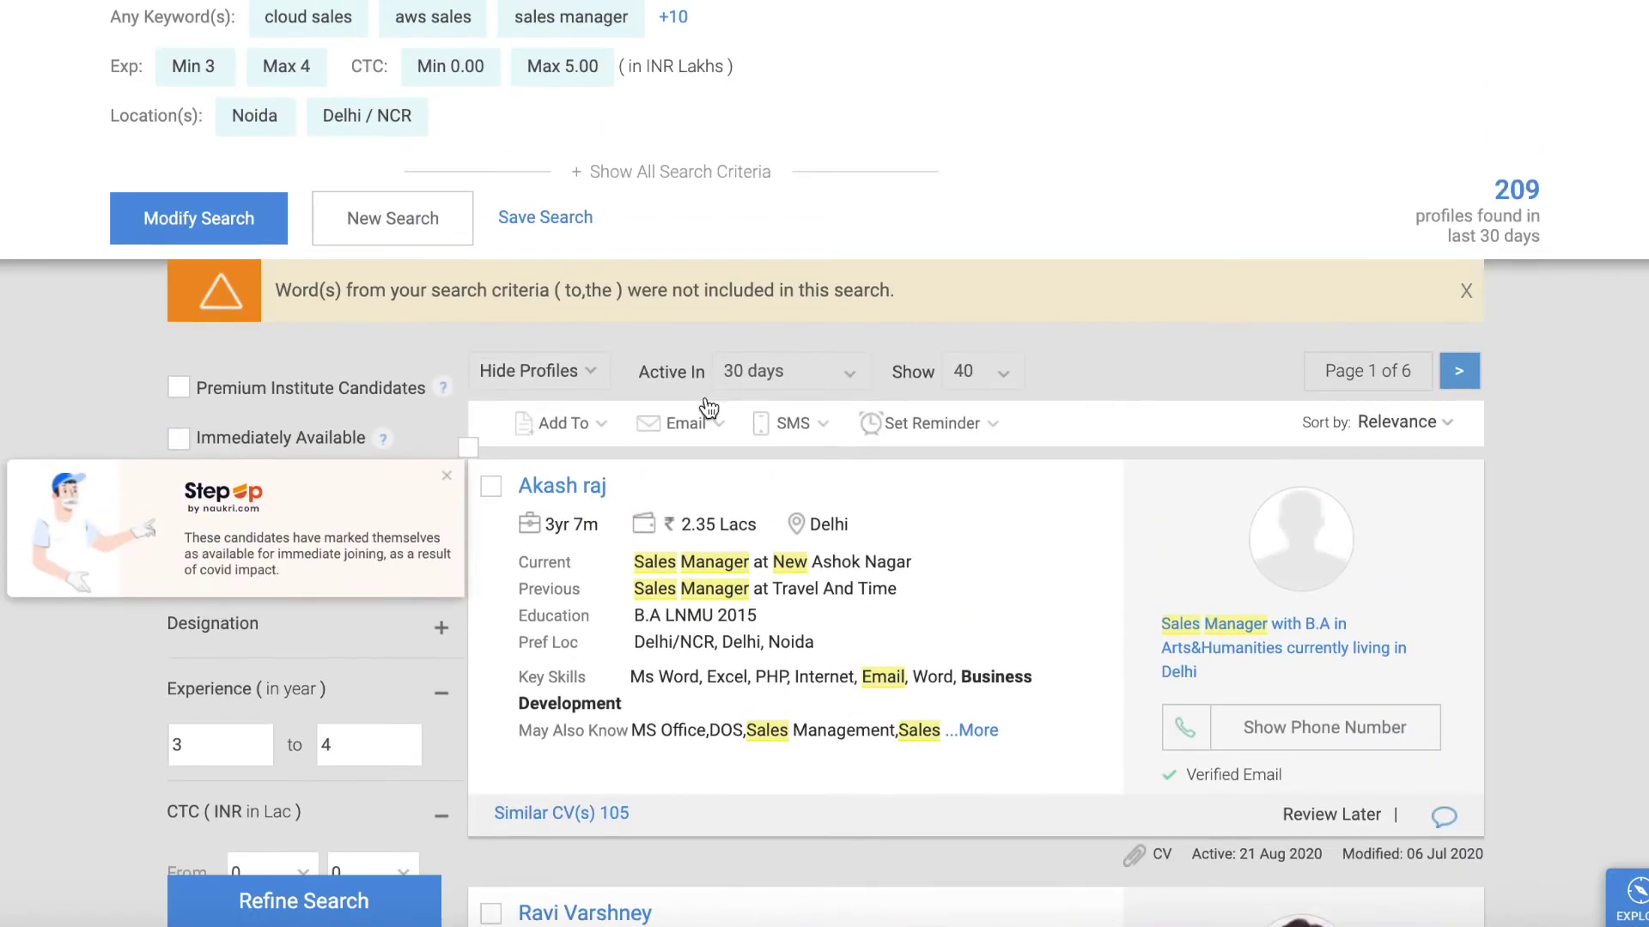
left_click(468, 448)
- Choose Folder from the Add To dropdown to open the Add to Folder dialog for the selected candidates
scroll(750, 543, "down", 3)
scroll(750, 542, "down", 13)
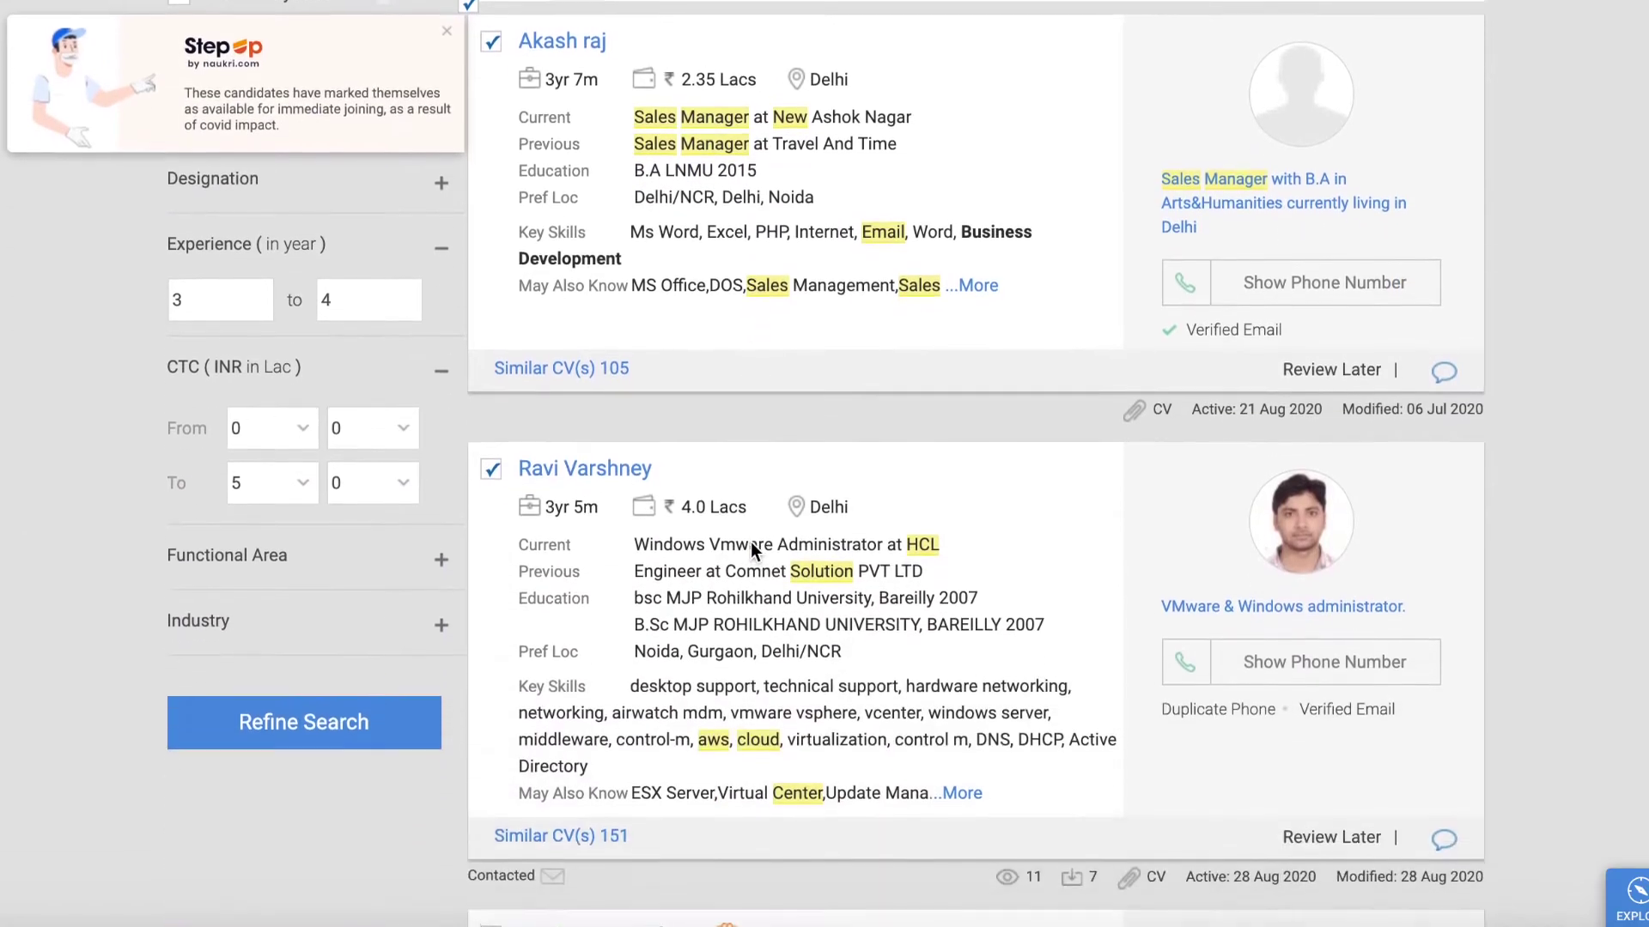
scroll(754, 552, "down", 5)
scroll(751, 546, "up", 20)
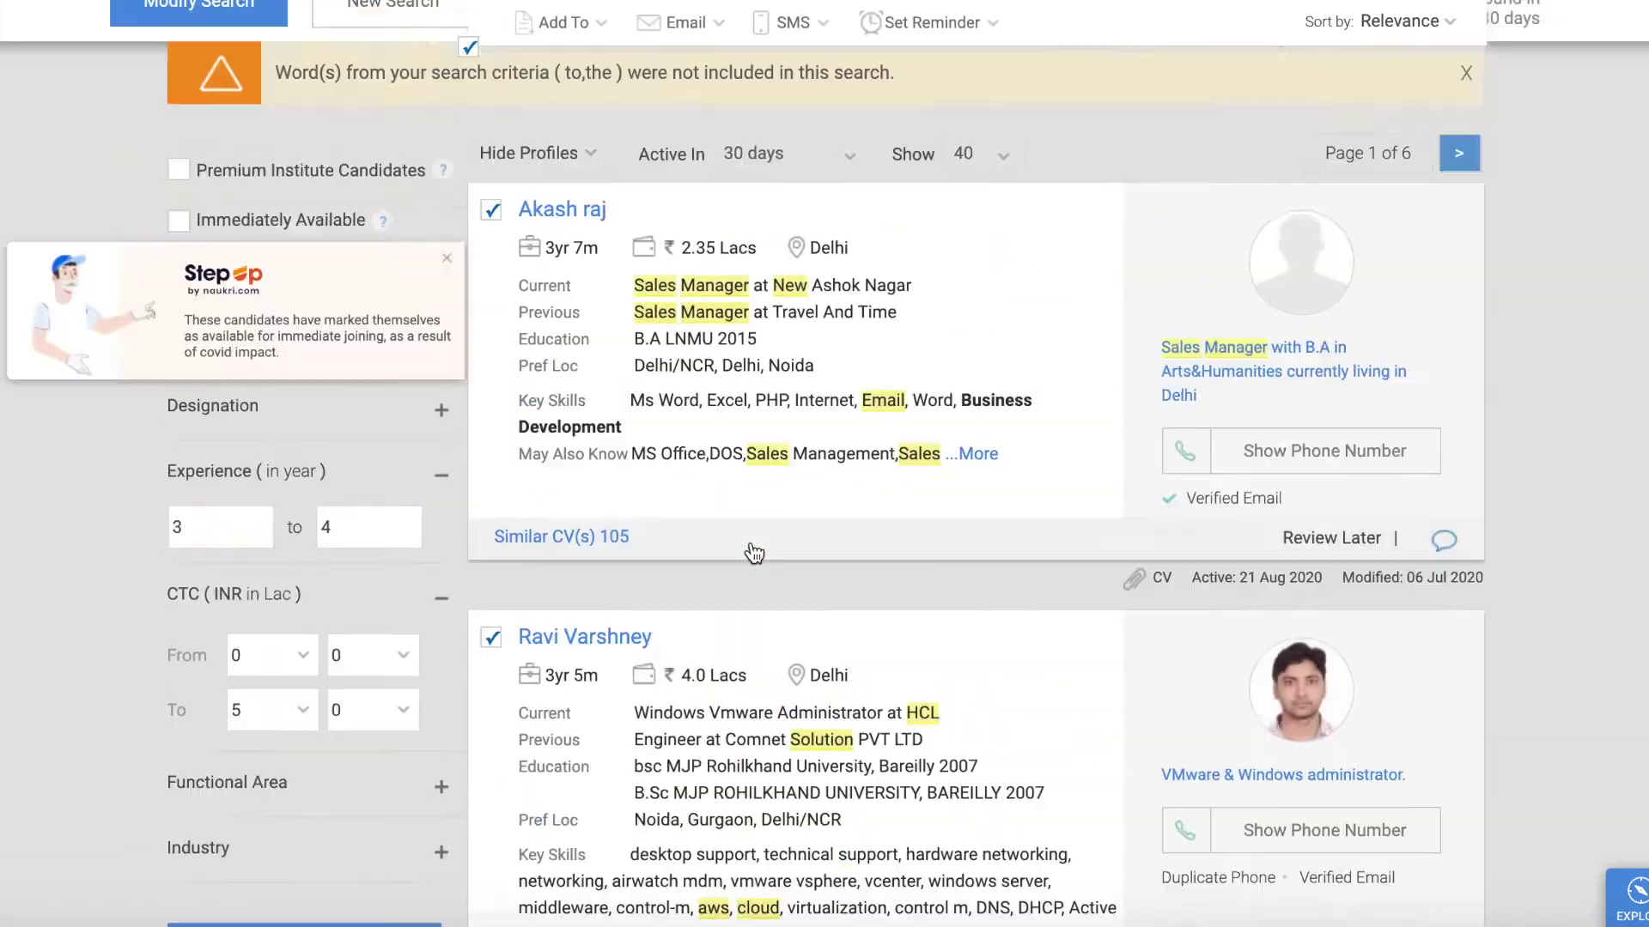
scroll(751, 543, "down", 4)
scroll(748, 543, "down", 2)
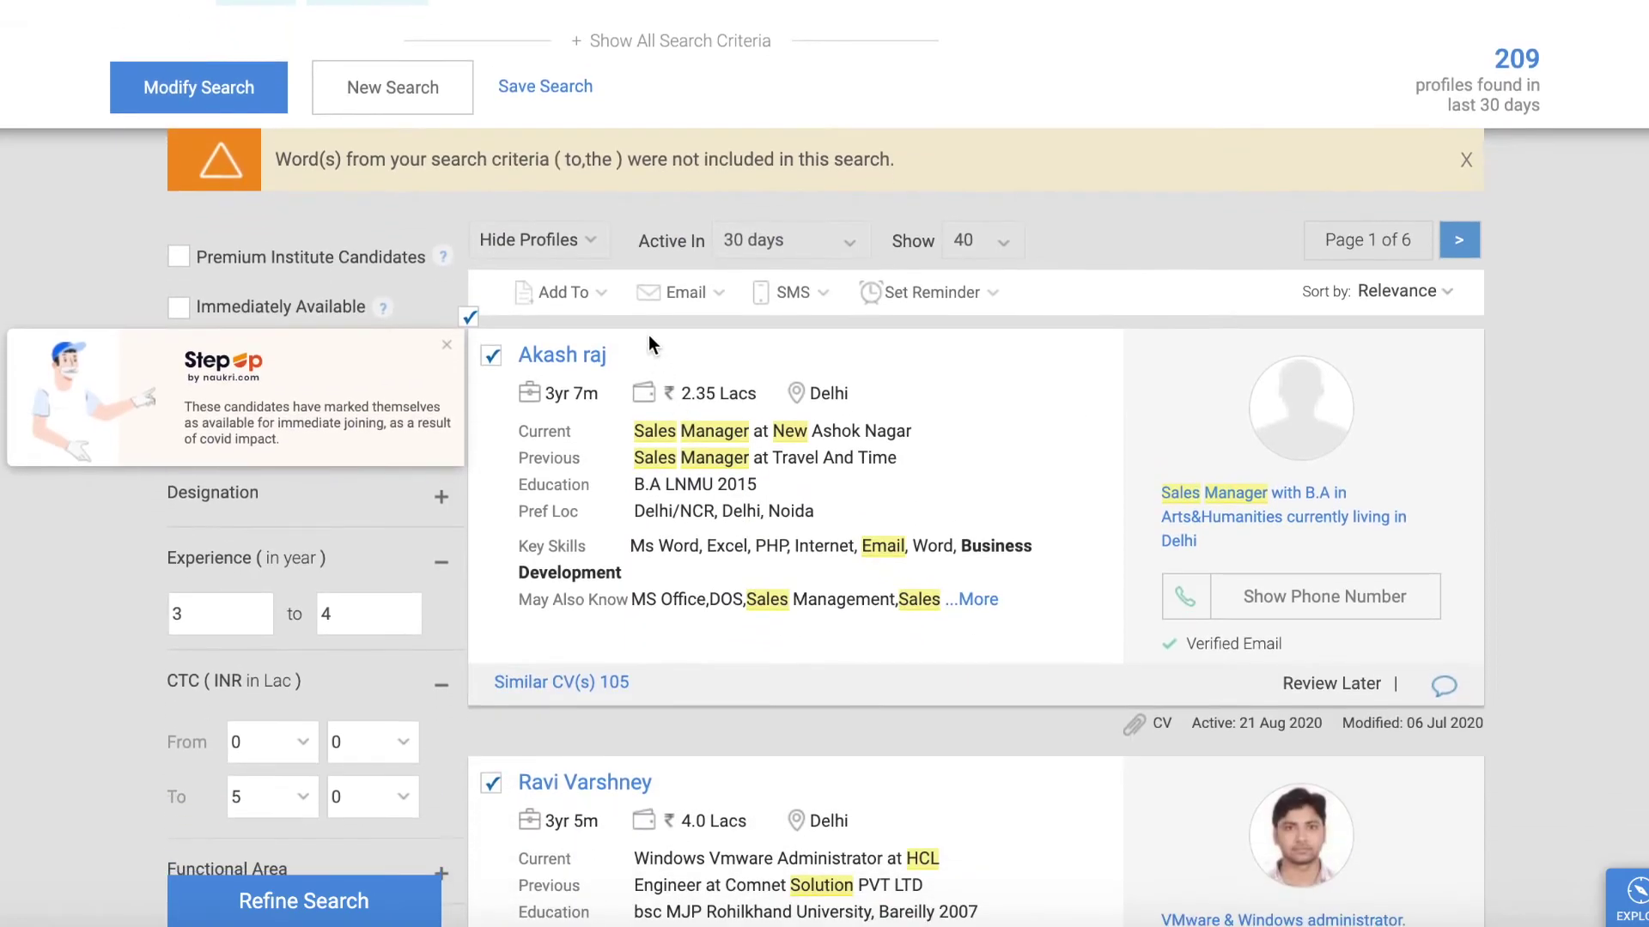
mouse_move(869, 300)
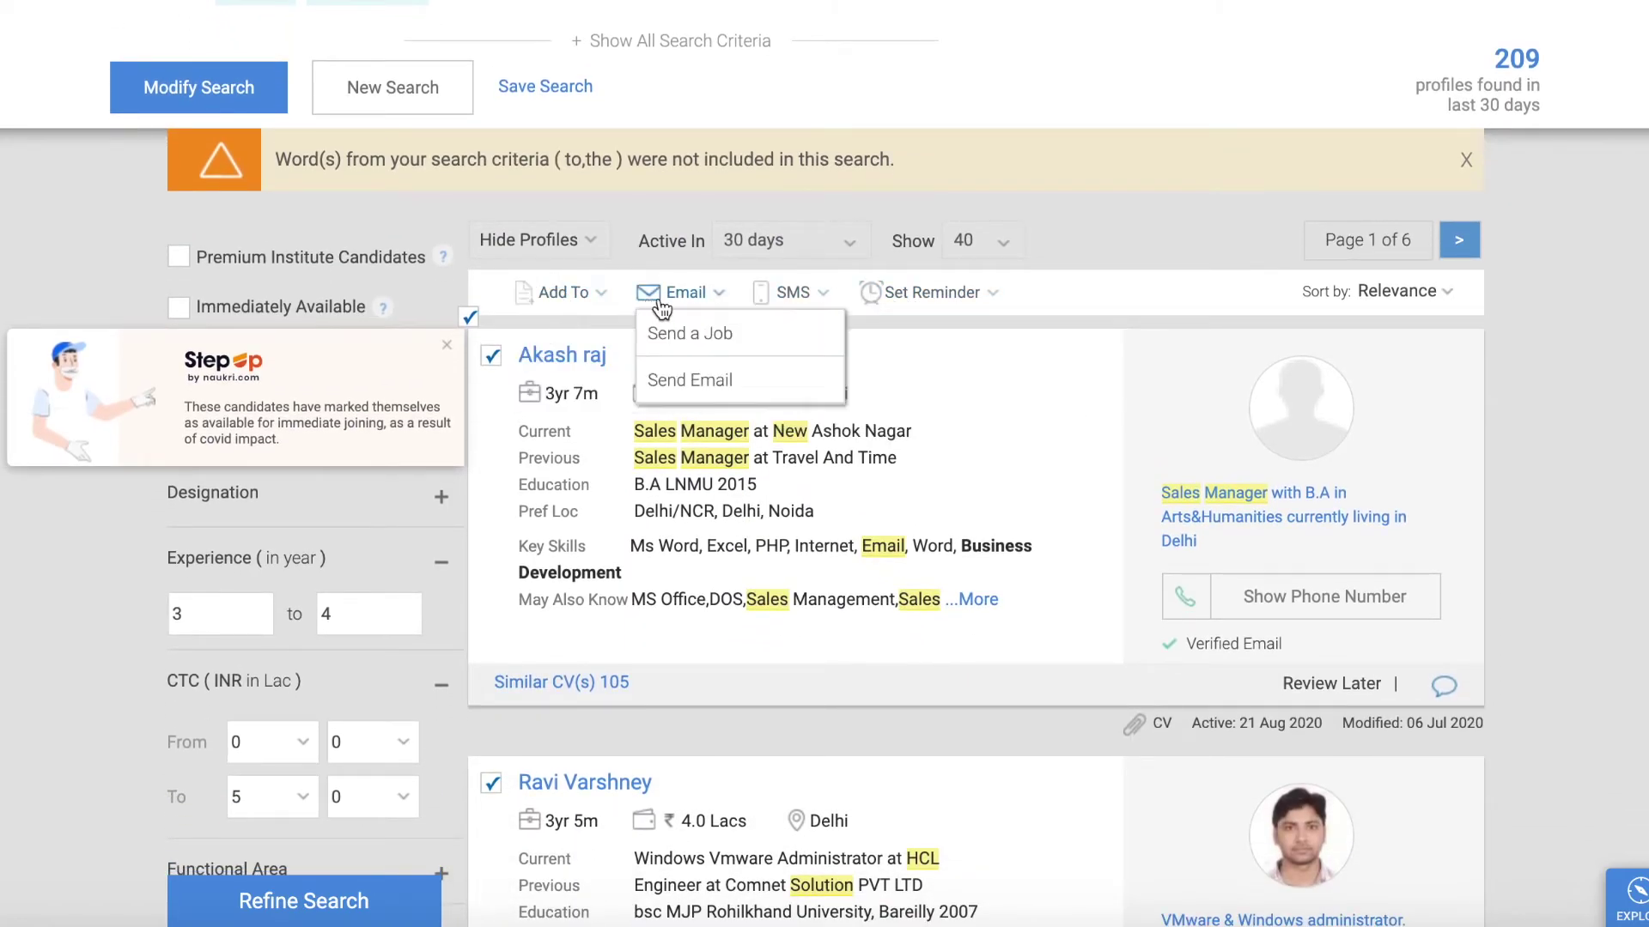
mouse_move(767, 311)
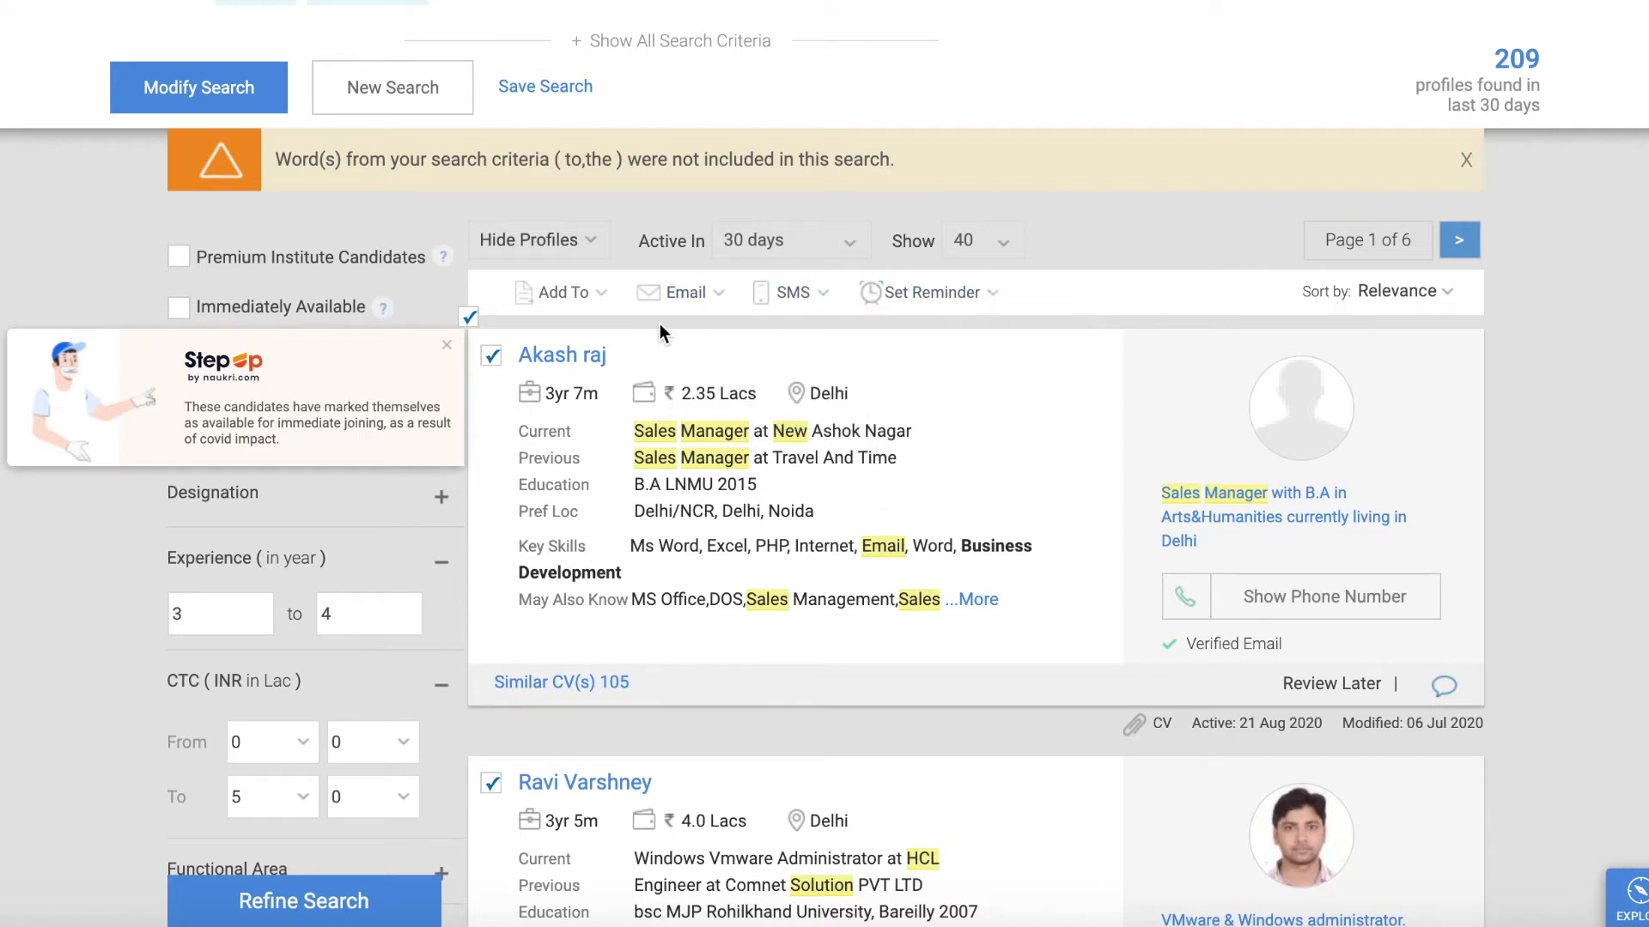
mouse_move(601, 298)
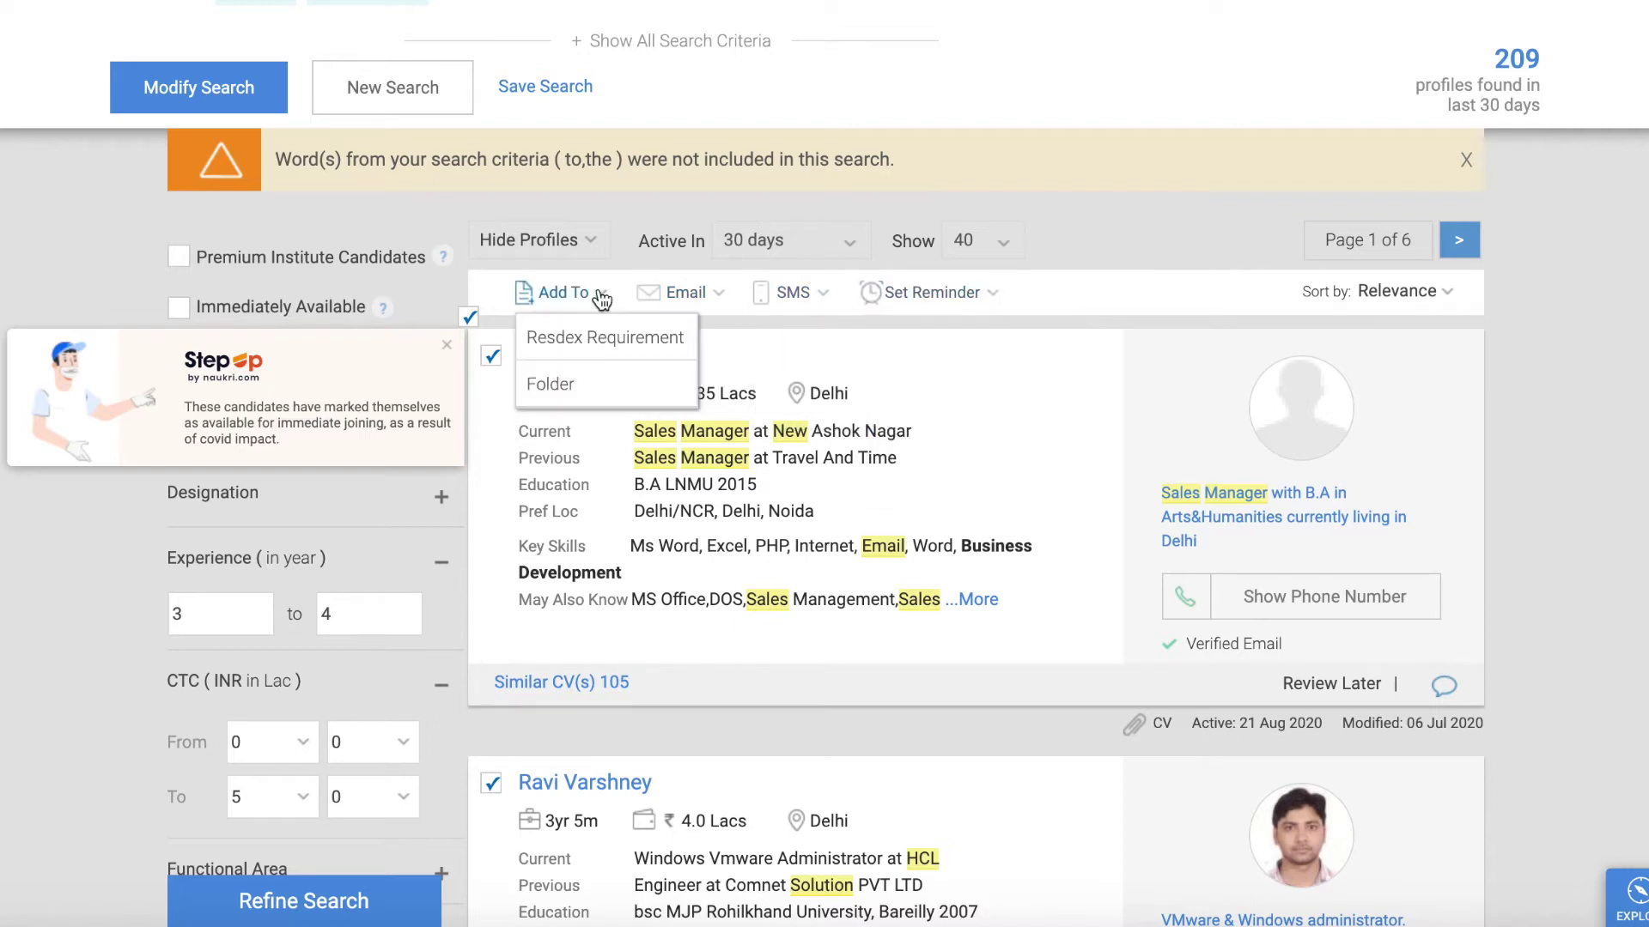
left_click(558, 386)
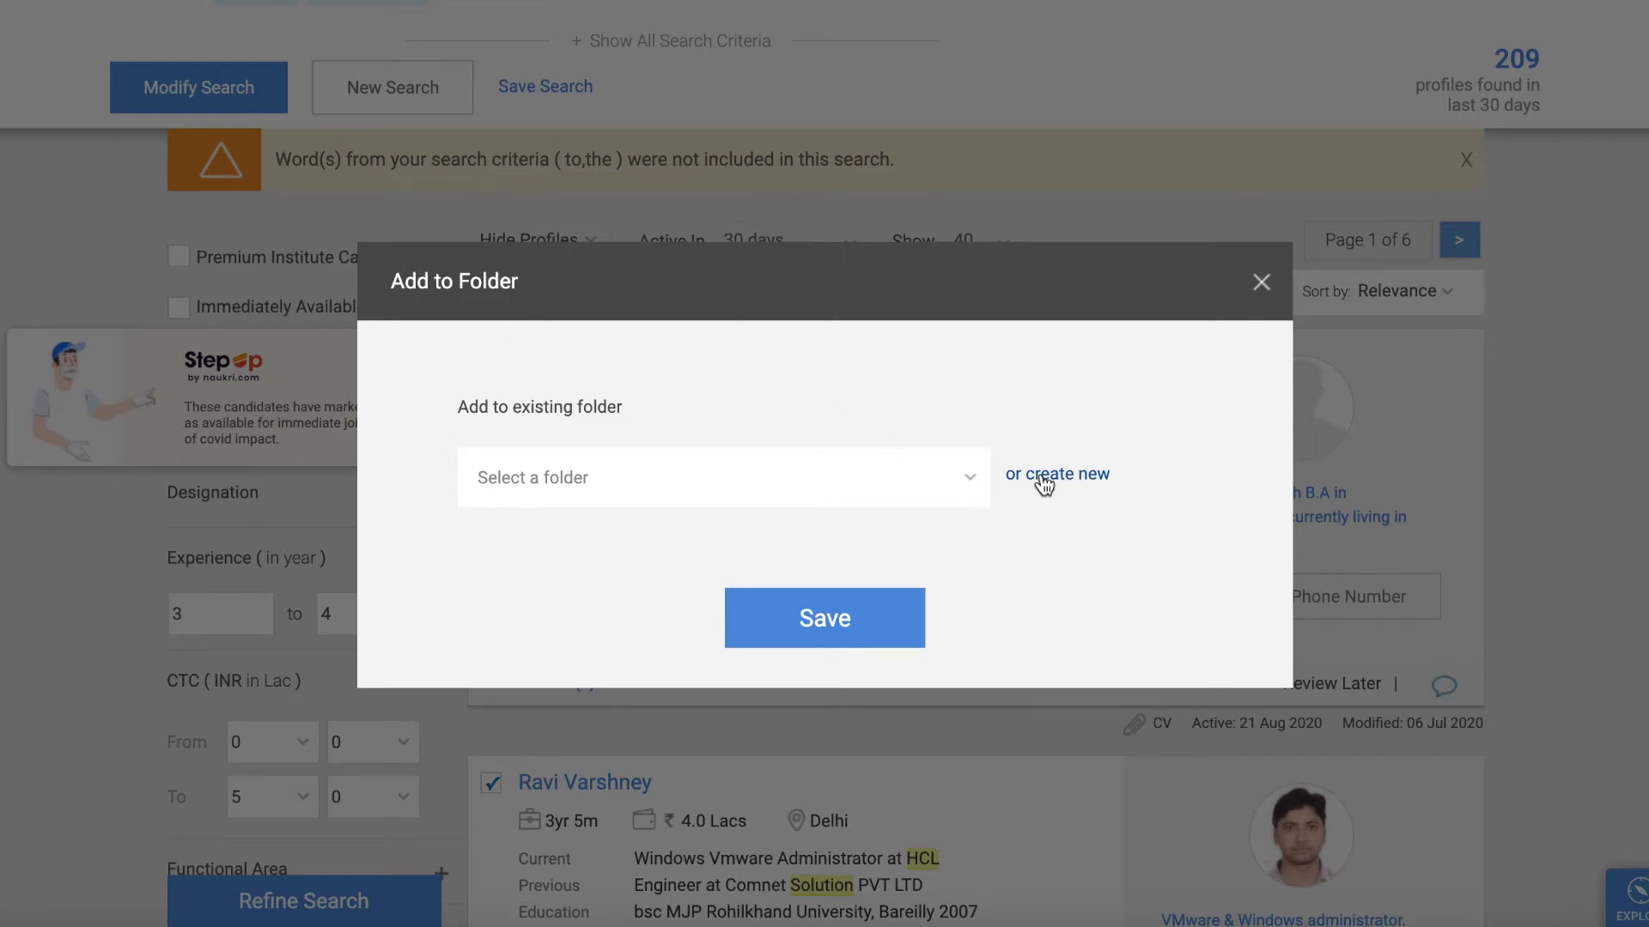
- Pick 'kamal sir data 2' instead of Mumbai CVs as the destination and save the 40 resumes
left_click(977, 475)
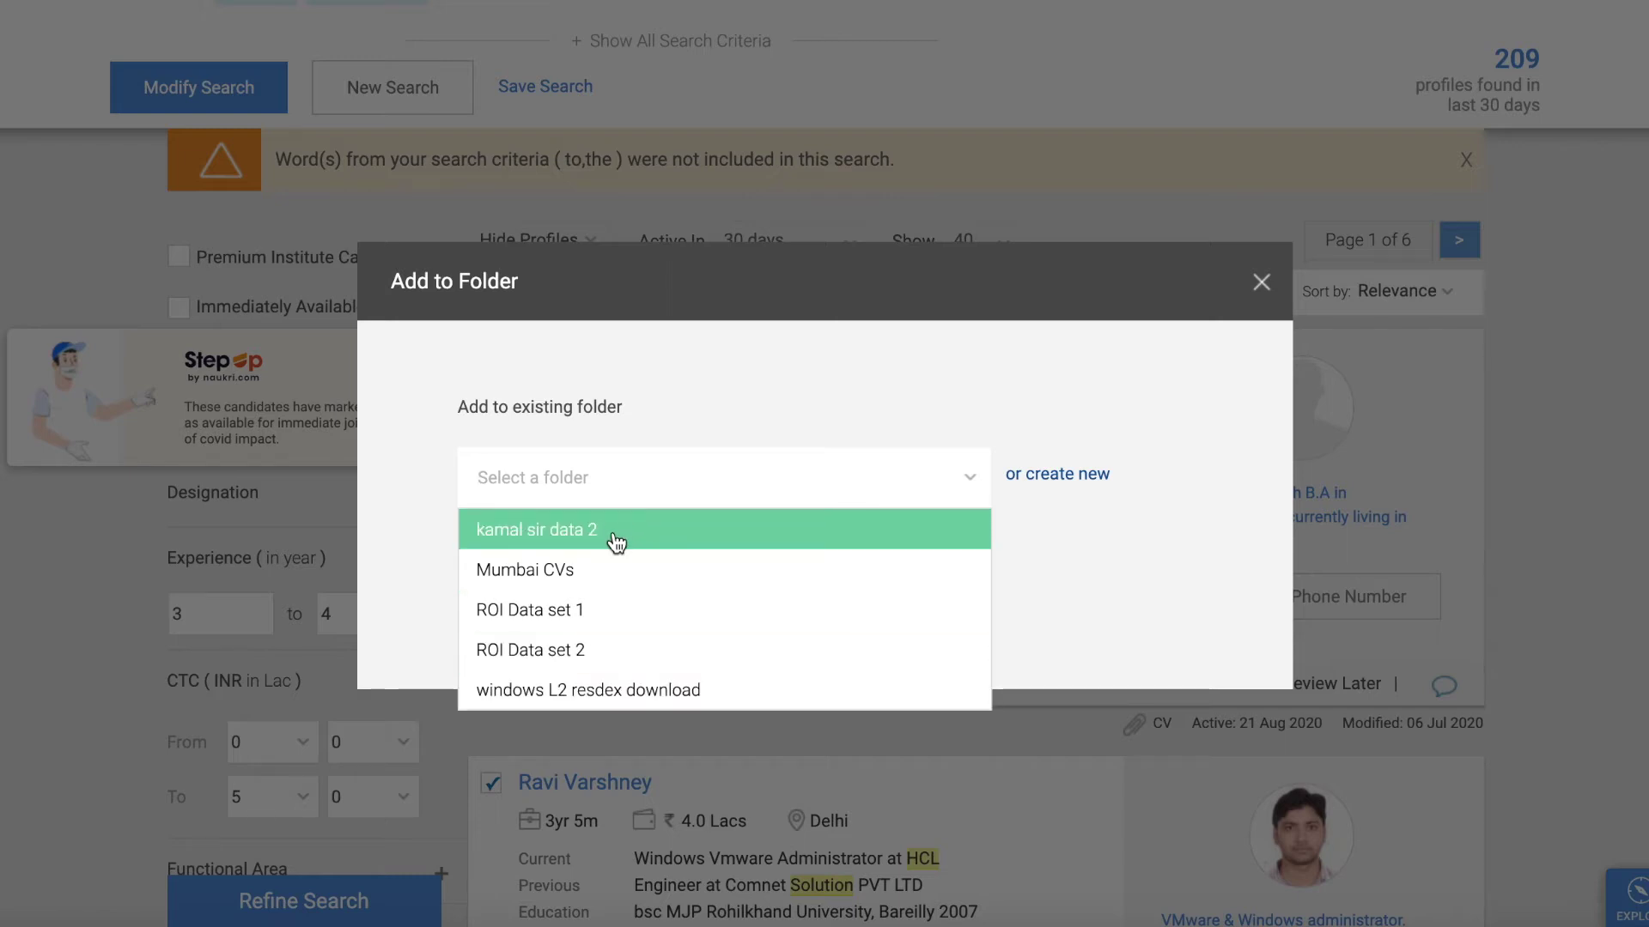
left_click(577, 569)
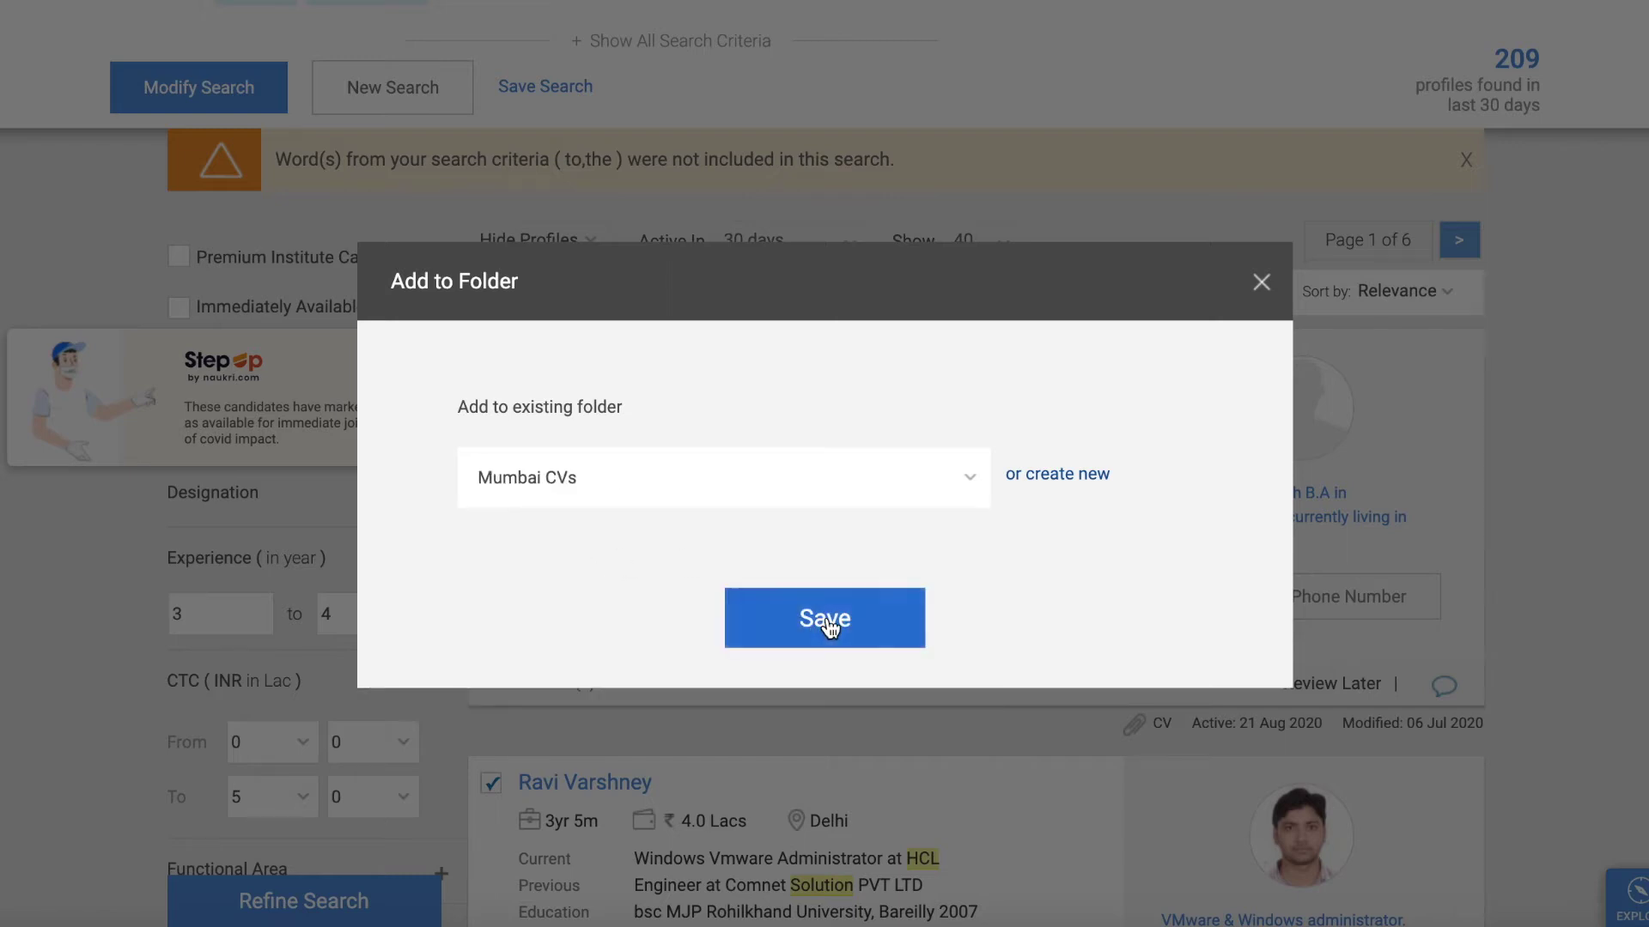
left_click(831, 478)
left_click(668, 544)
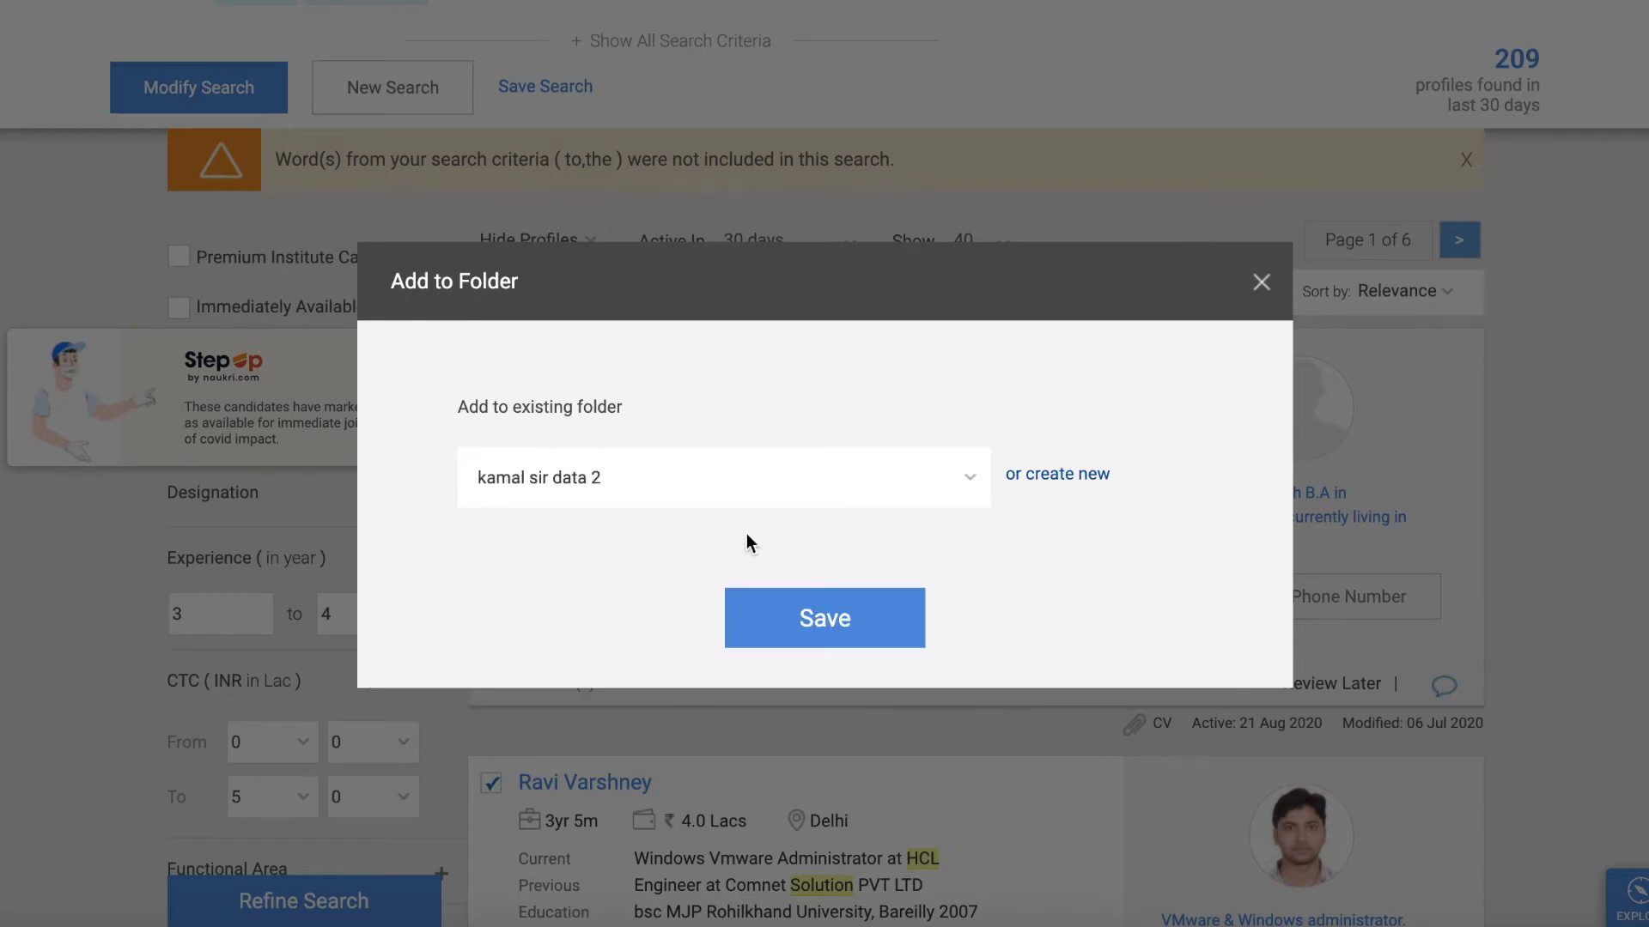
left_click(857, 629)
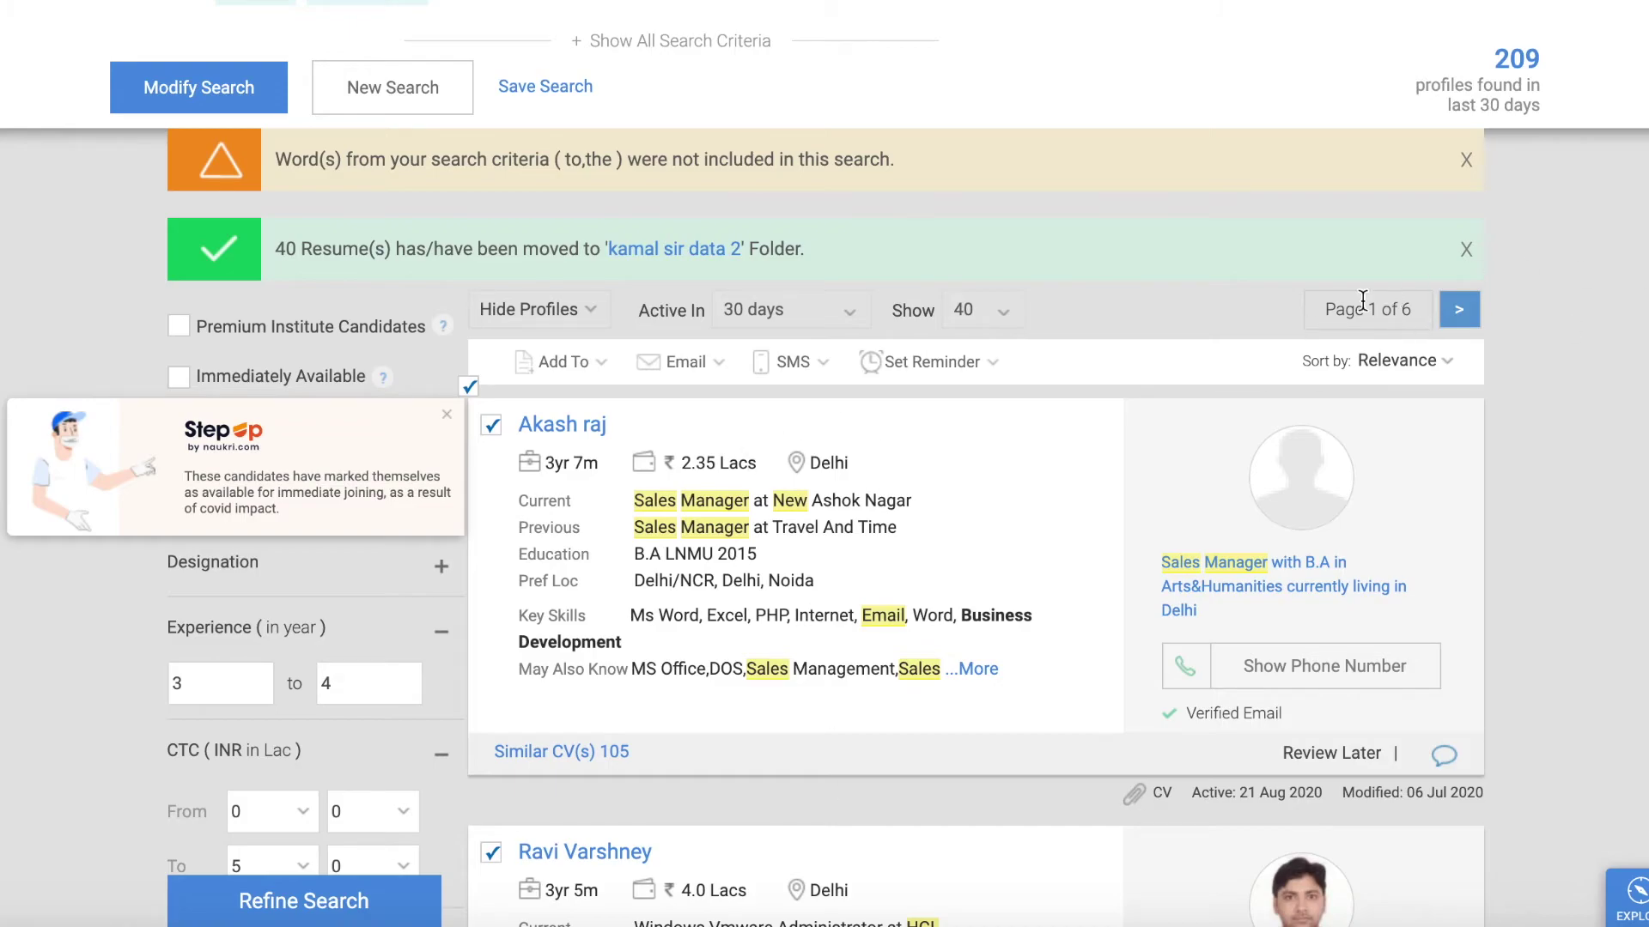
scroll(1156, 674, "down", 20)
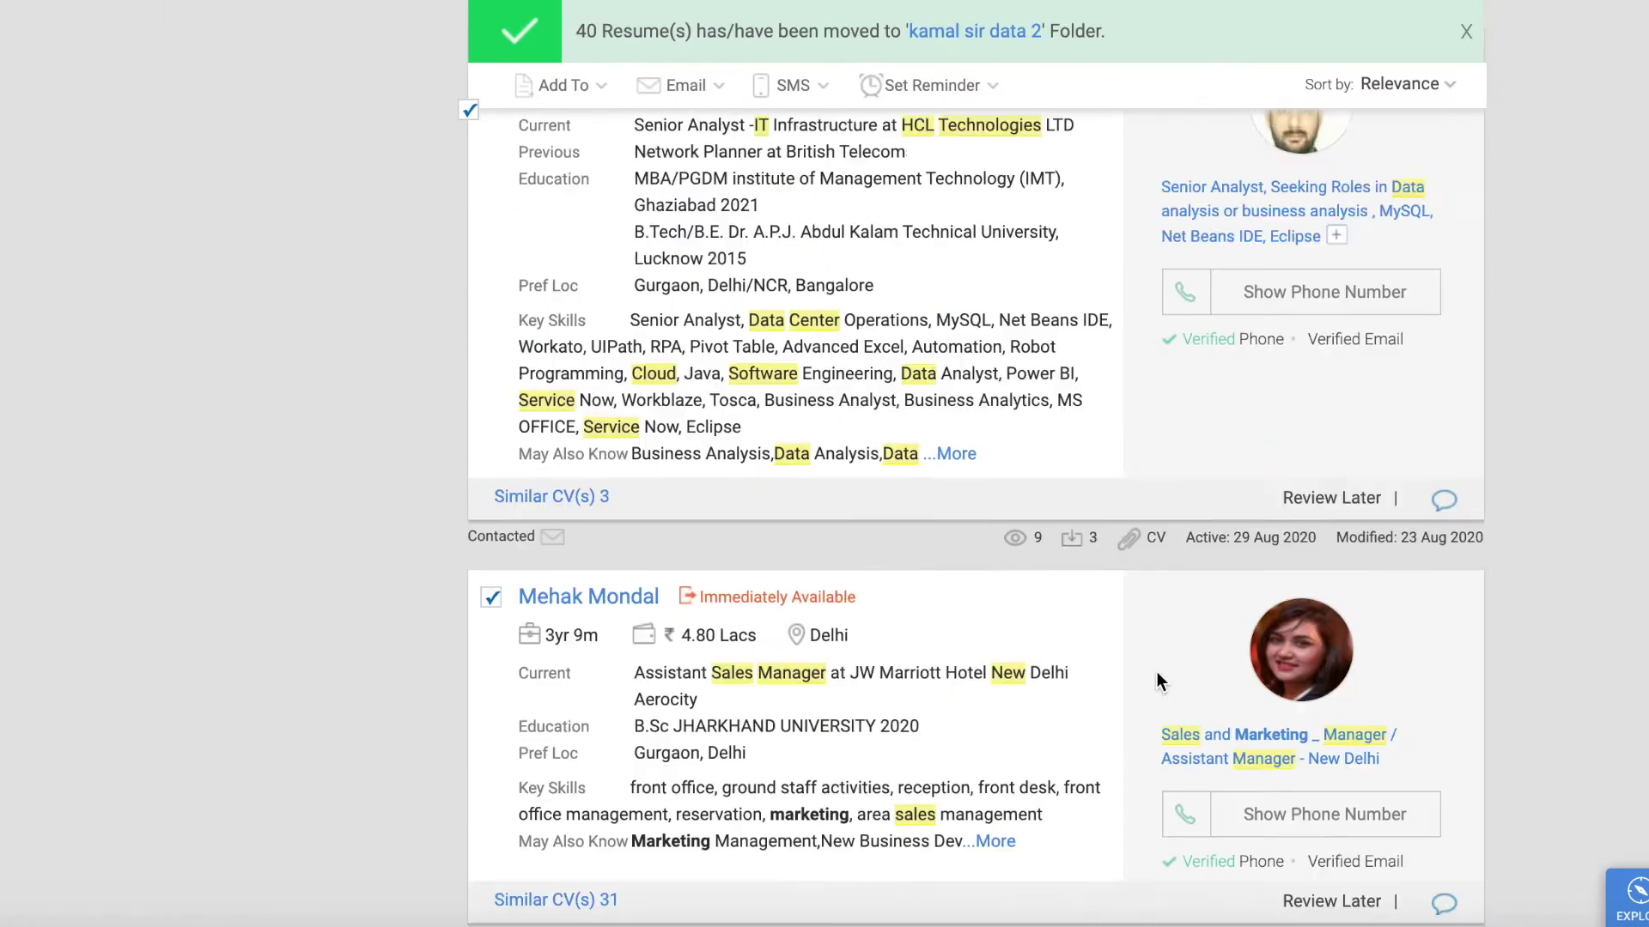
scroll(1156, 674, "up", 15)
scroll(1156, 671, "up", 10)
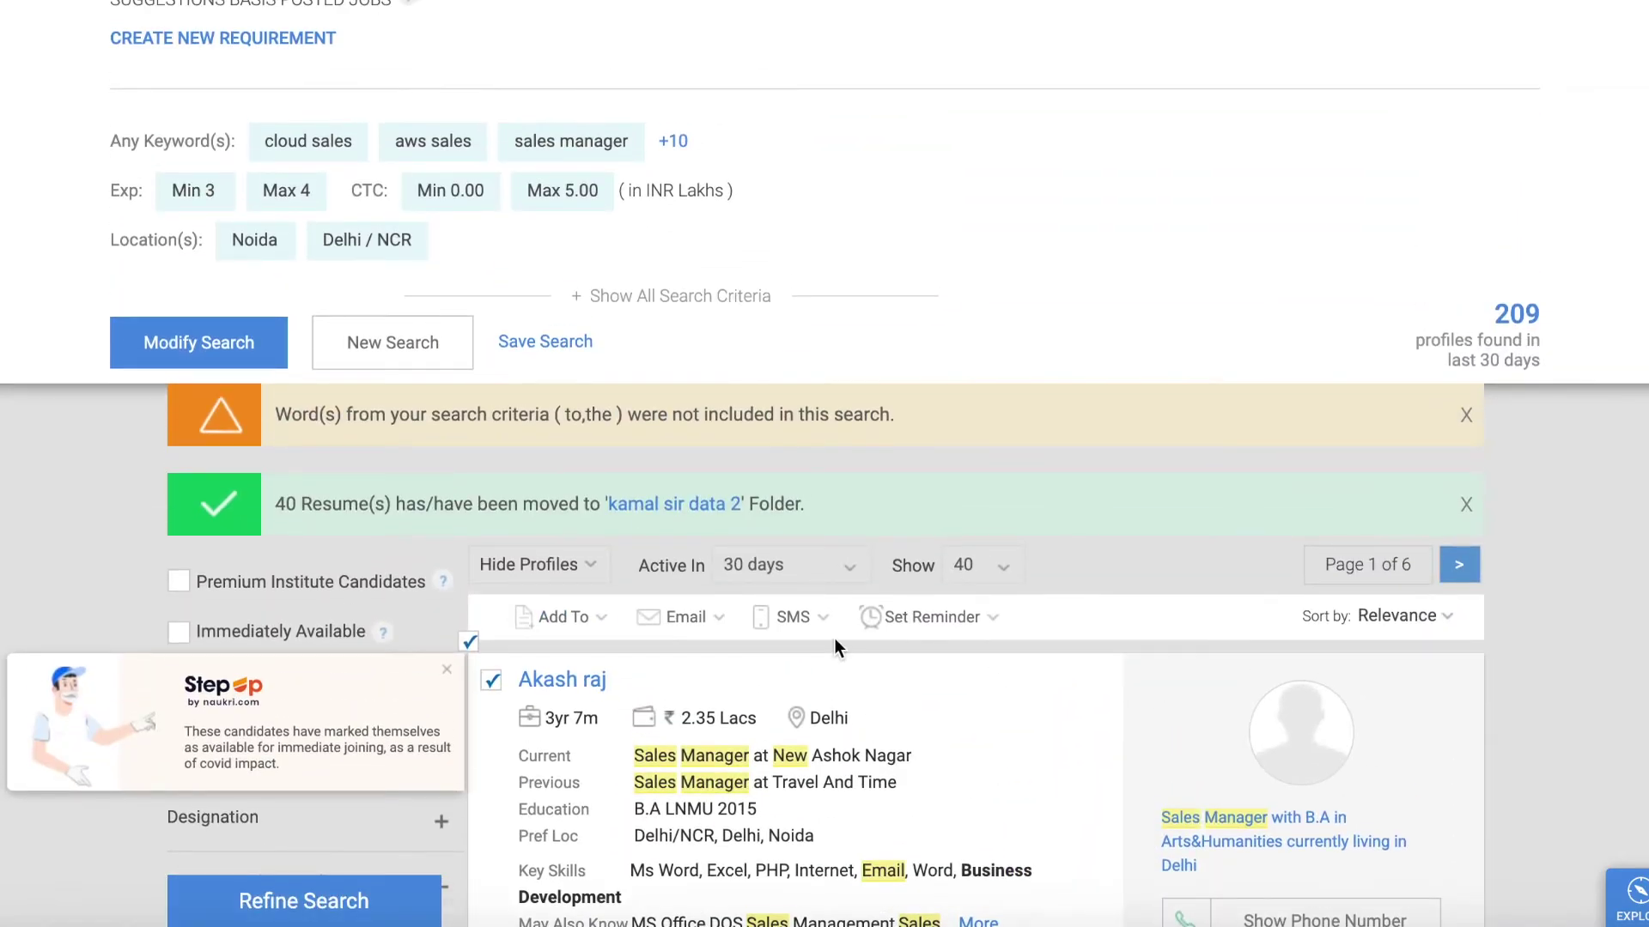
scroll(833, 637, "up", 2)
- Go to the Home dashboard and open the 'kamal sir data 2' saved folder
left_click(82, 53)
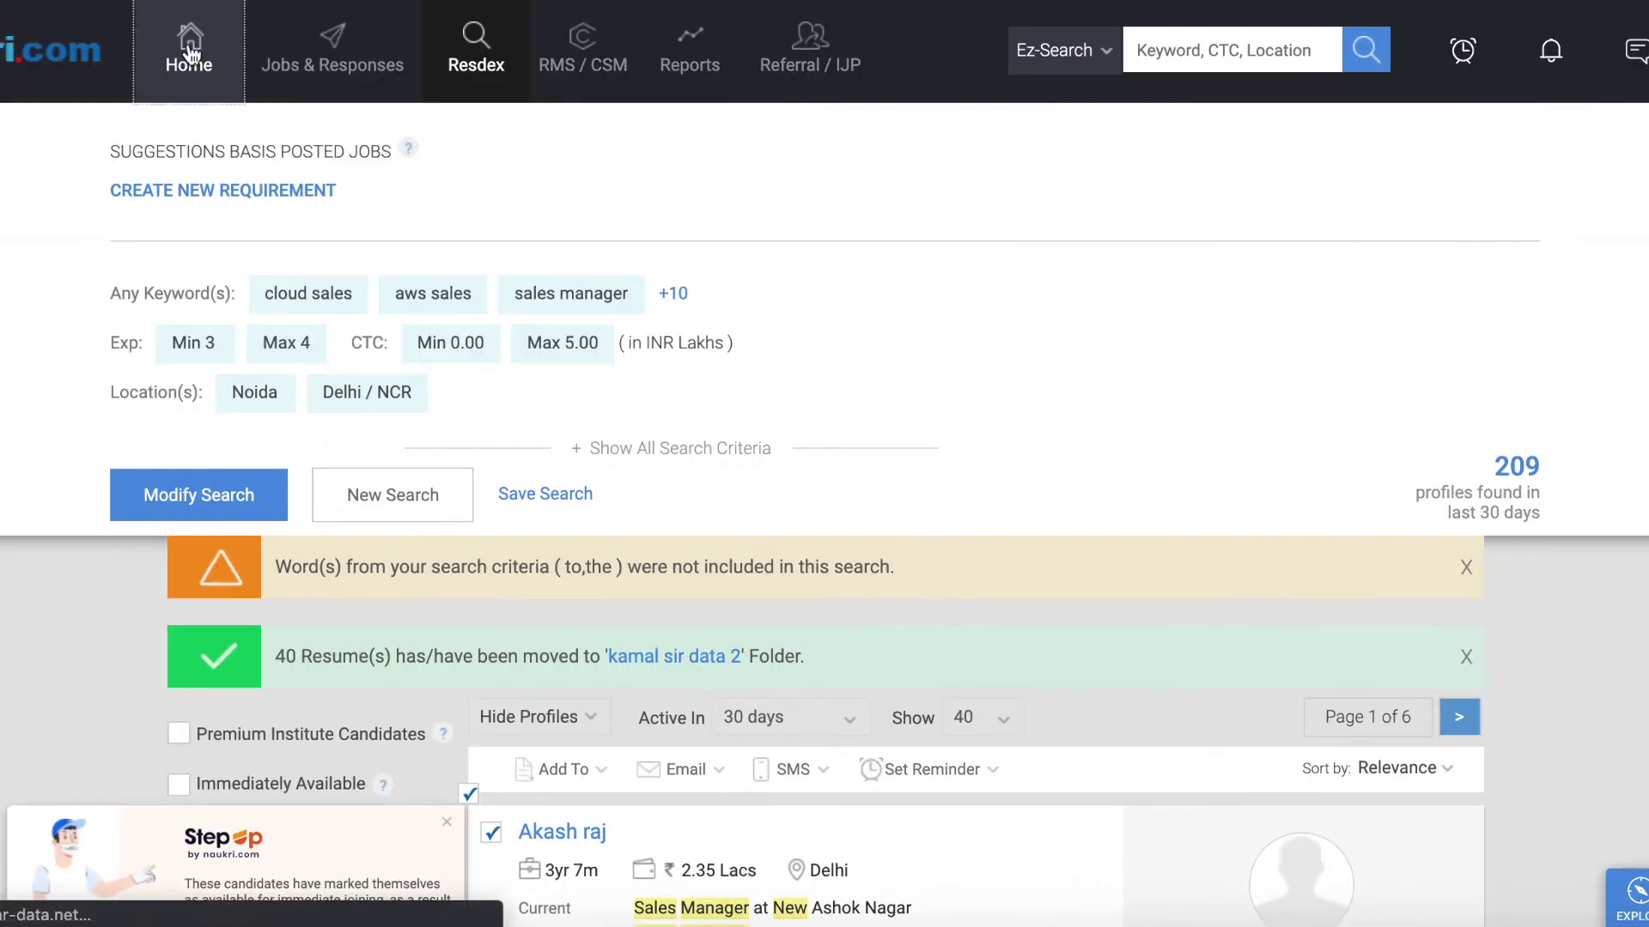
scroll(824, 387, "down", 8)
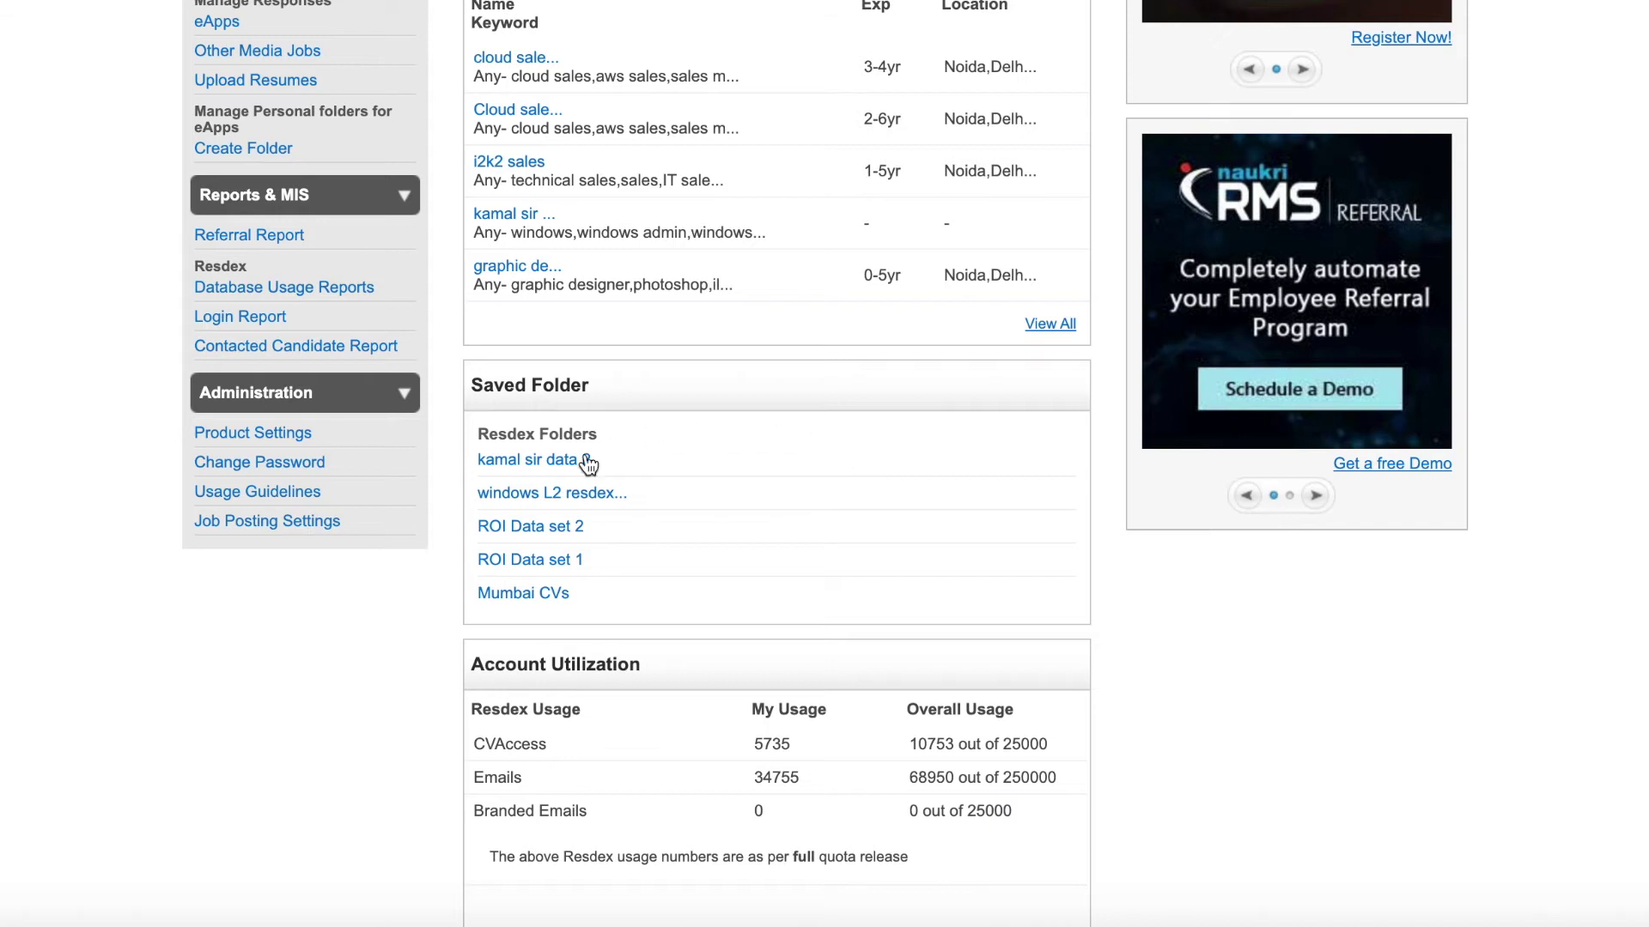
left_click(519, 463)
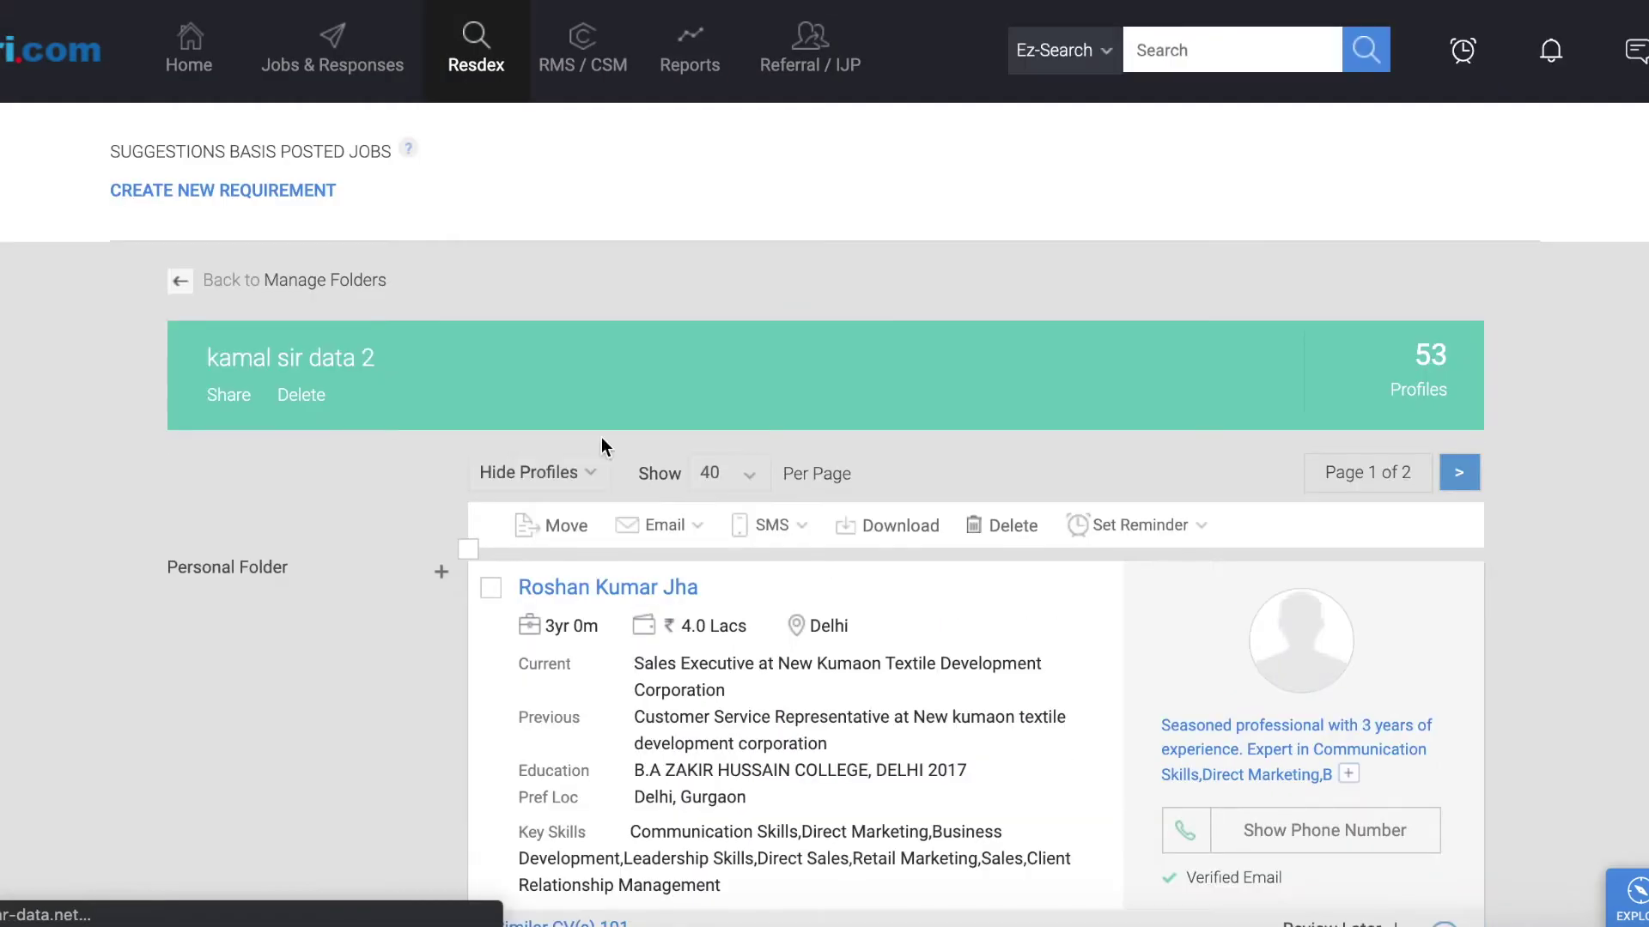
scroll(859, 481, "down", 4)
- Show 160 profiles per page and select all 53 profiles in the folder
left_click(750, 127)
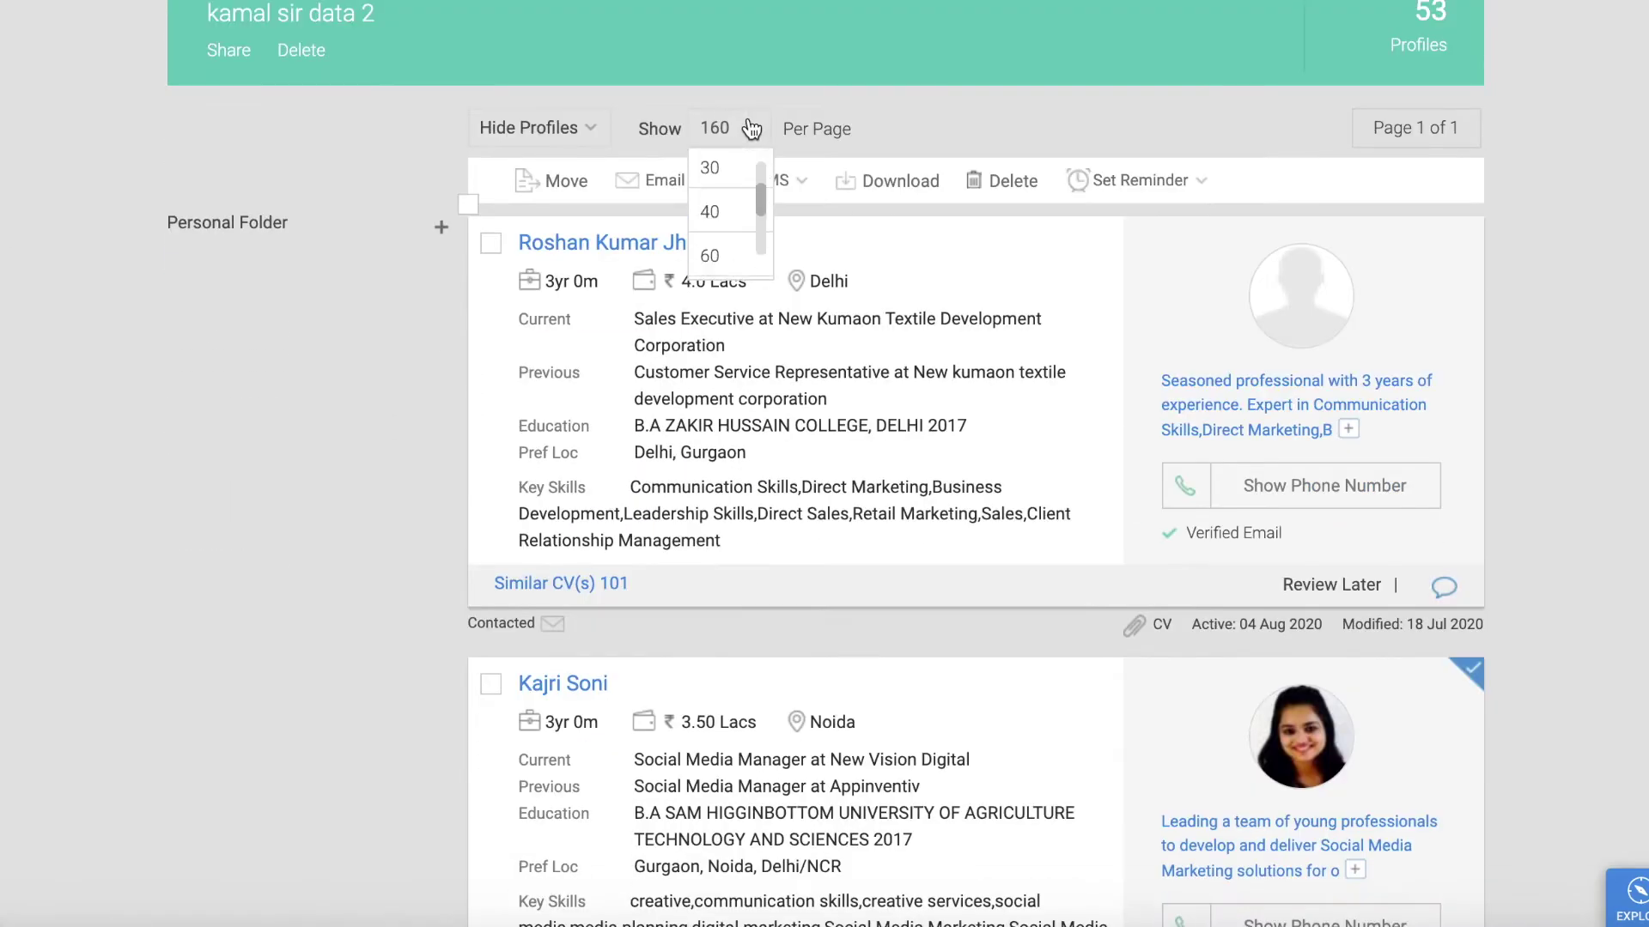
scroll(729, 249, "down", 2)
left_click(729, 261)
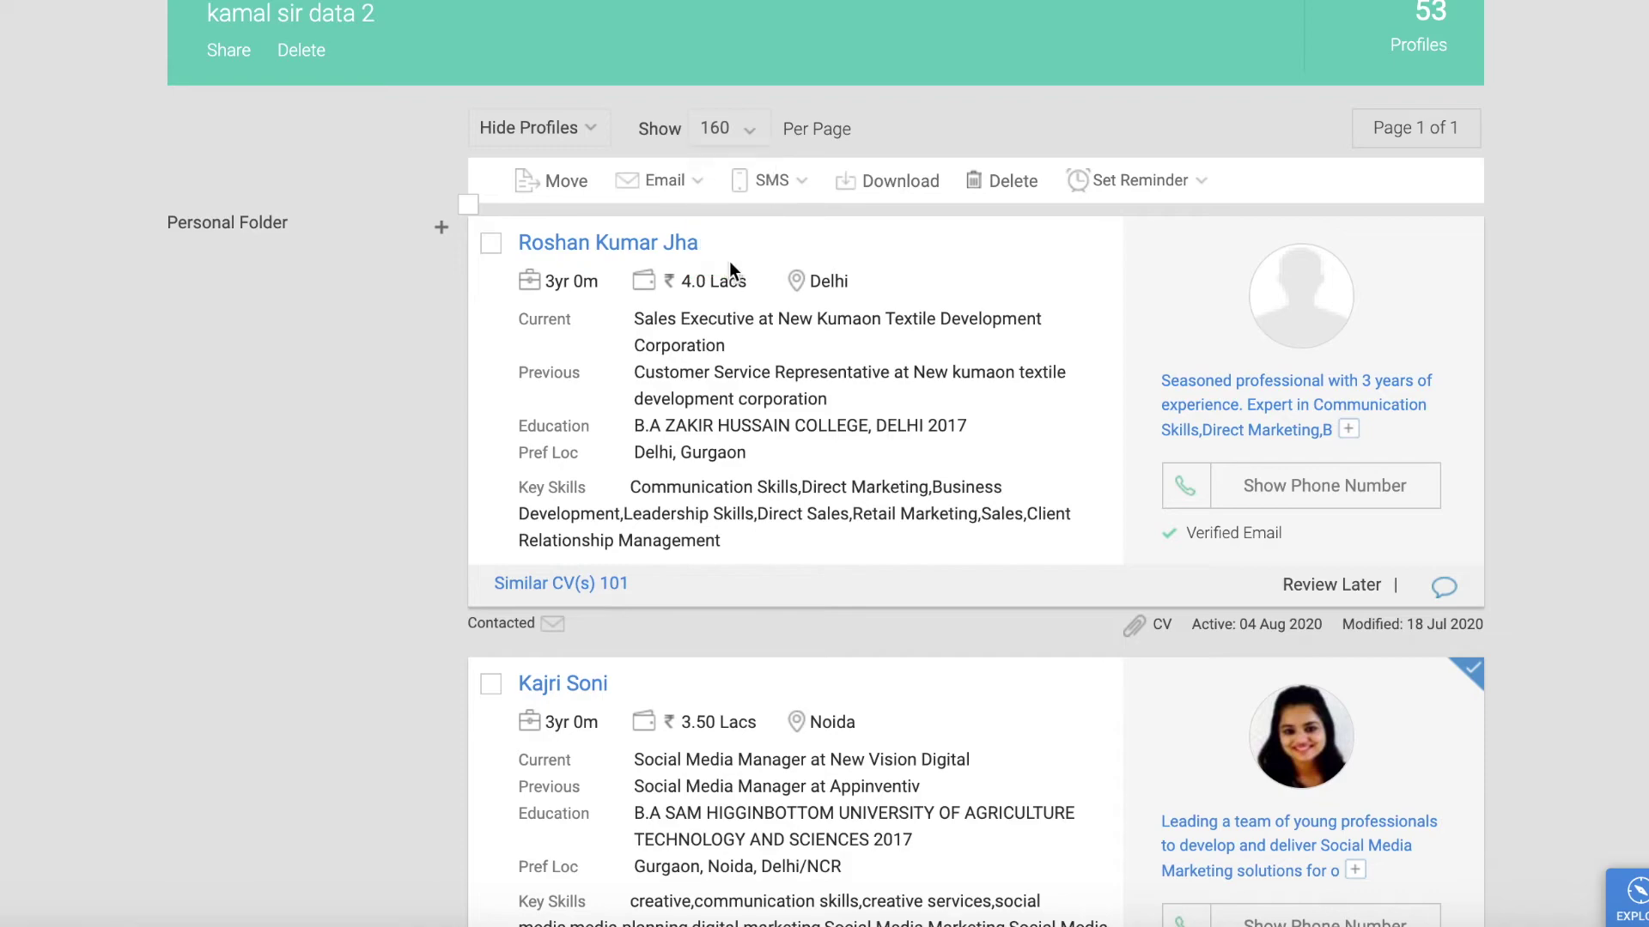
left_click(464, 204)
scroll(772, 463, "down", 7)
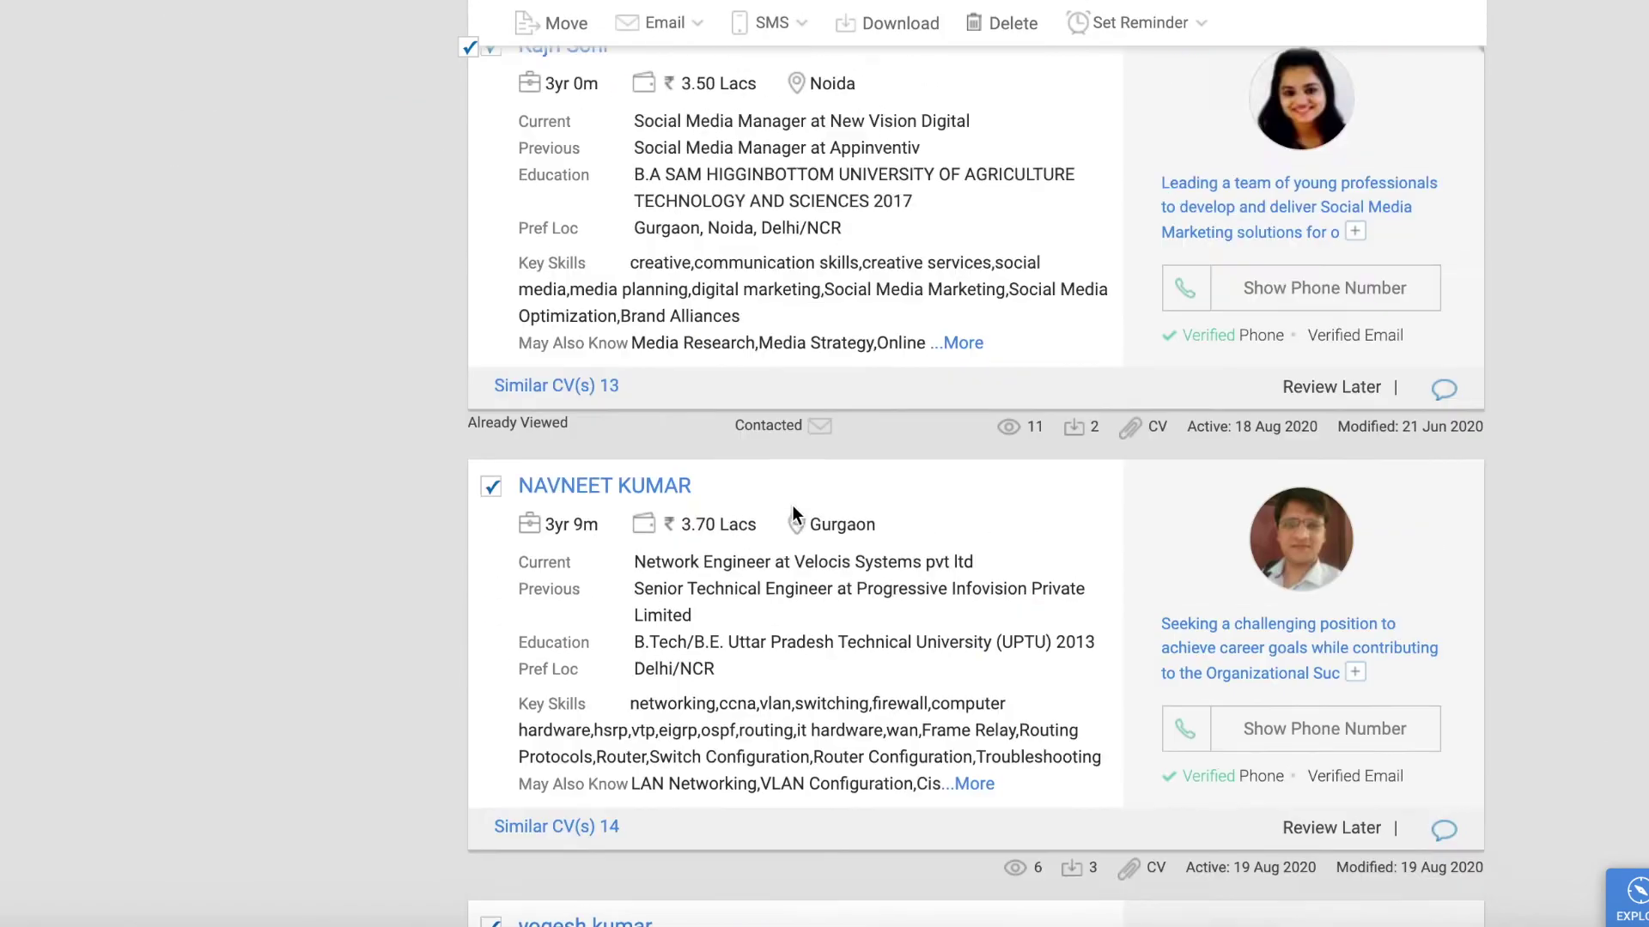
scroll(792, 505, "up", 11)
scroll(878, 379, "down", 3)
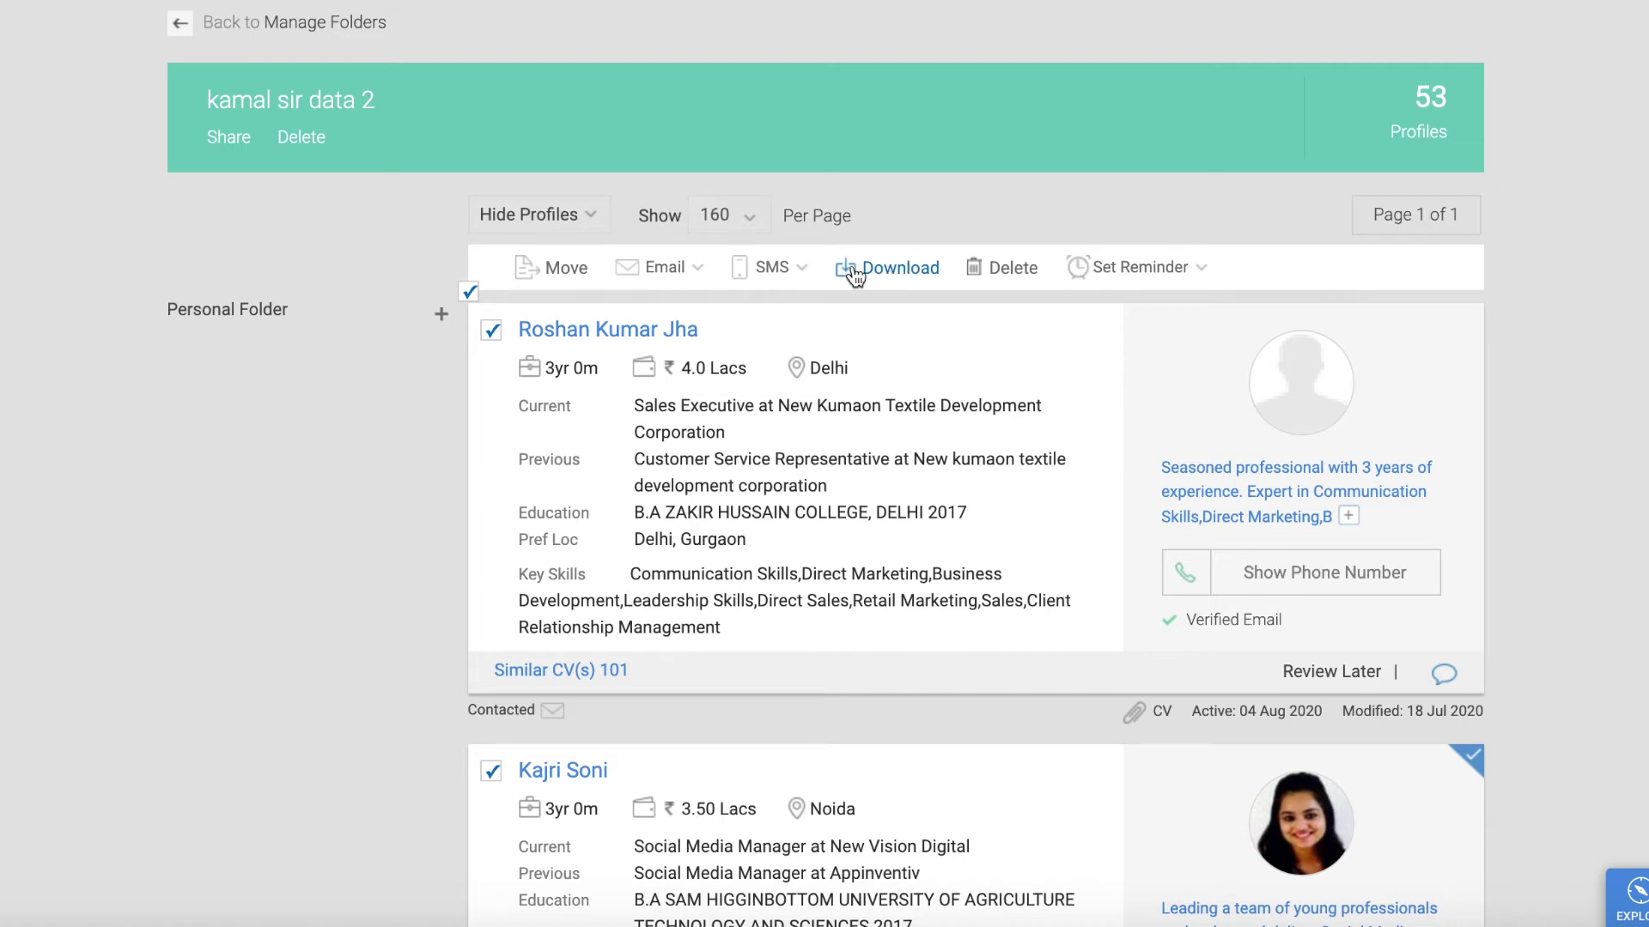
mouse_move(794, 296)
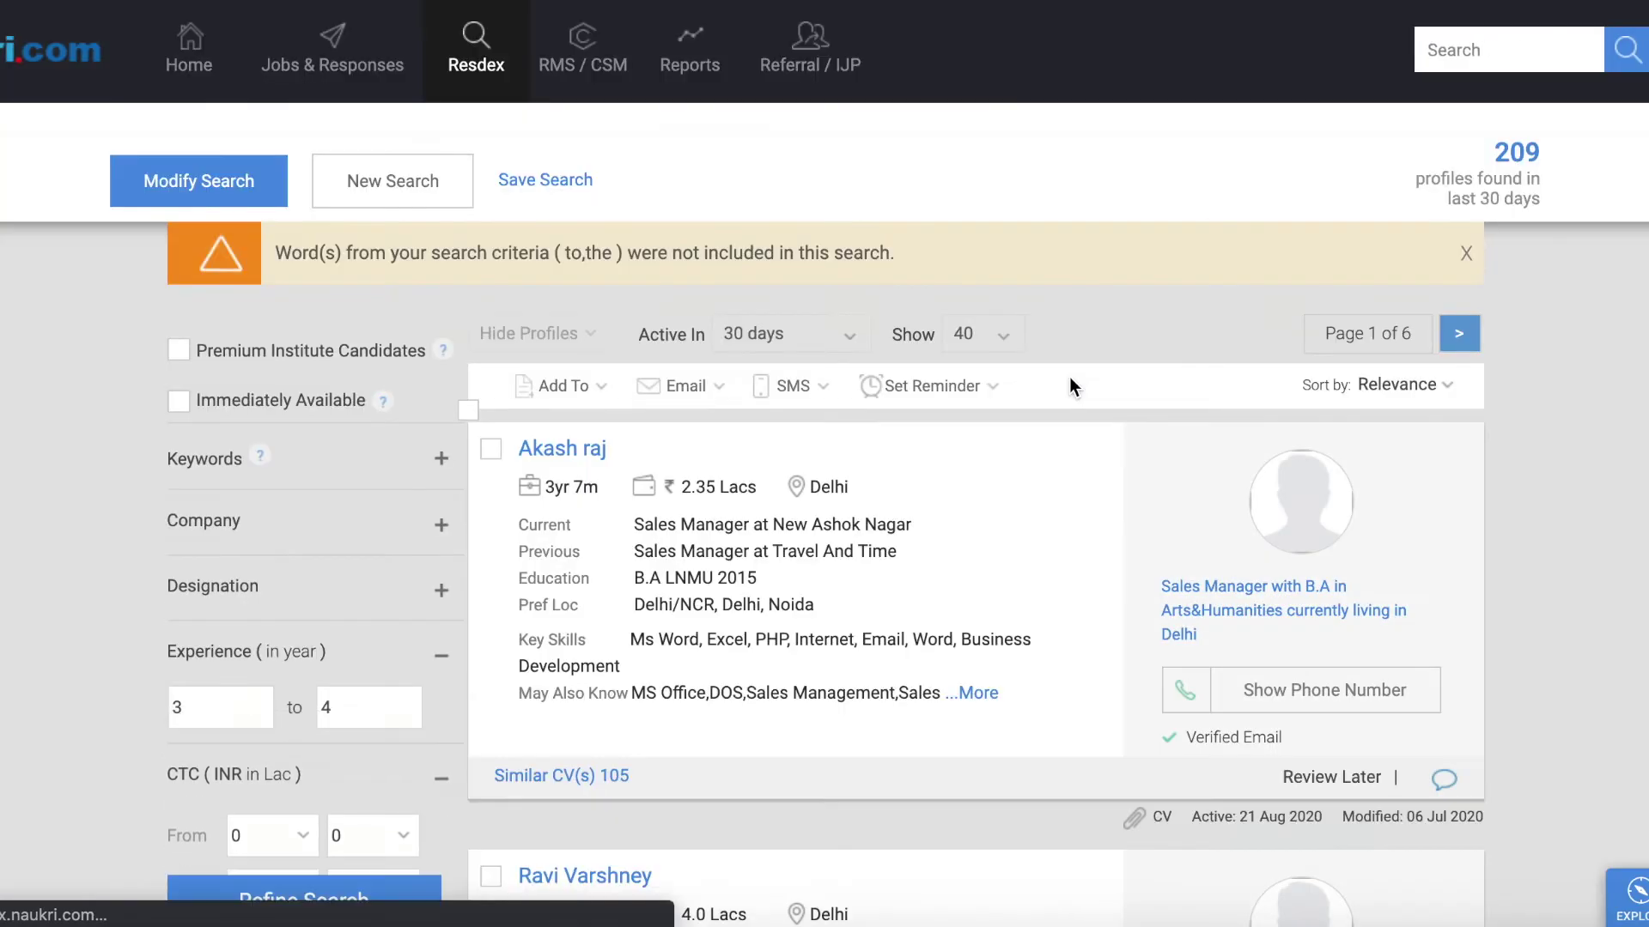
- Select all 40 candidates on the results page and choose Add To > Folder
scroll(826, 530, "down", 5)
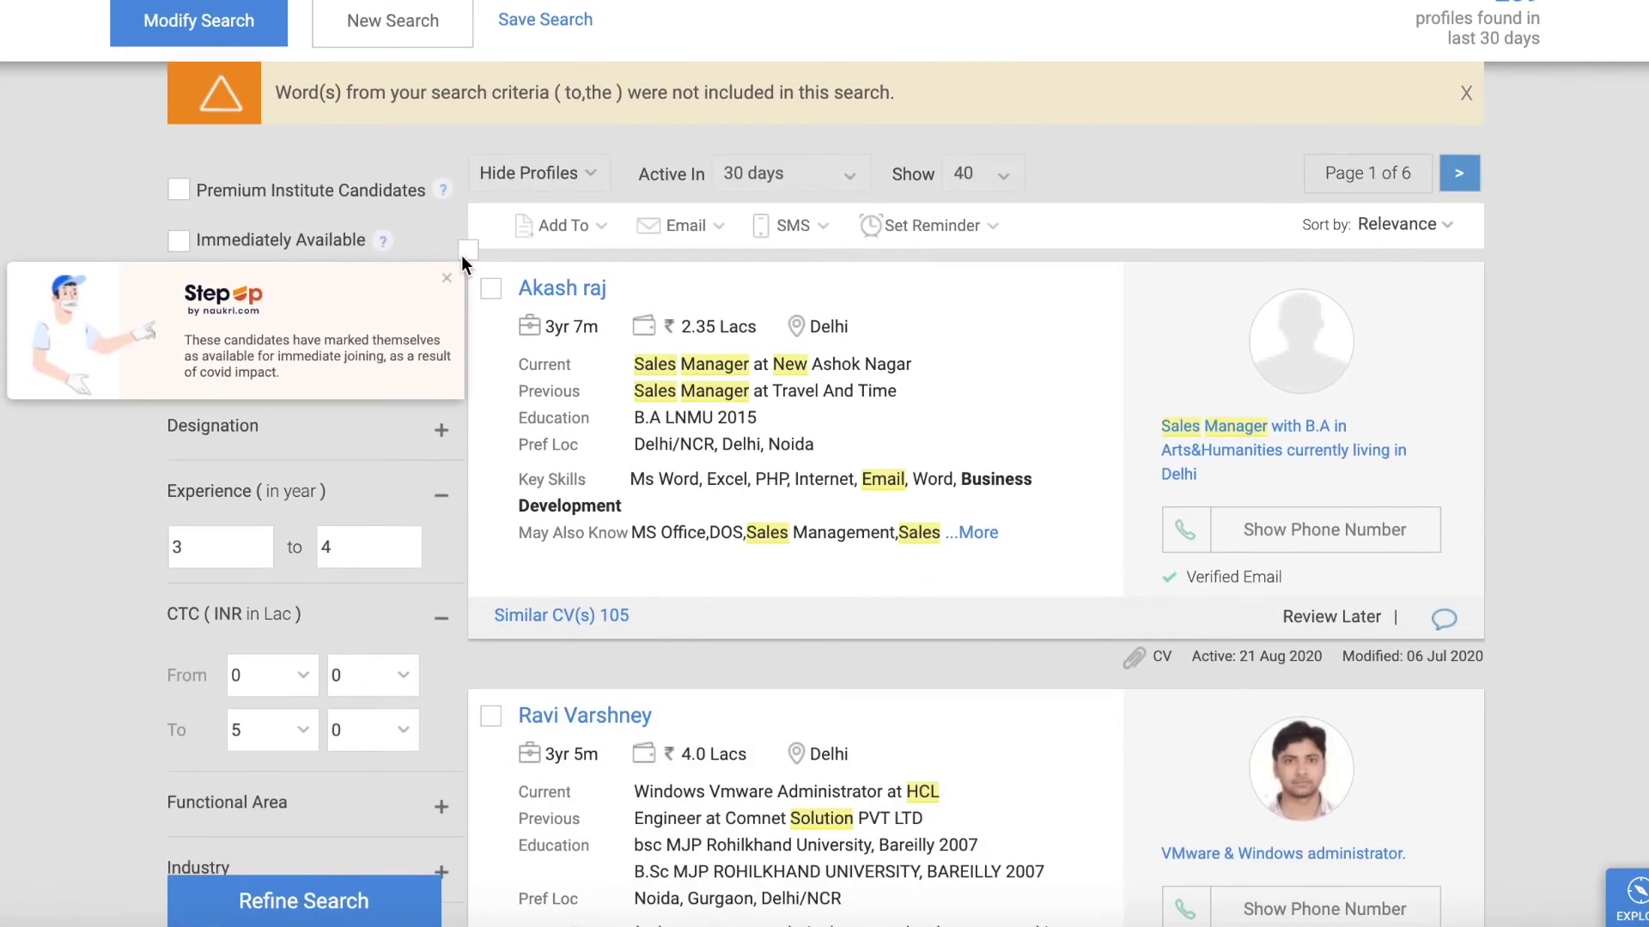
left_click(466, 250)
left_click(560, 226)
left_click(577, 319)
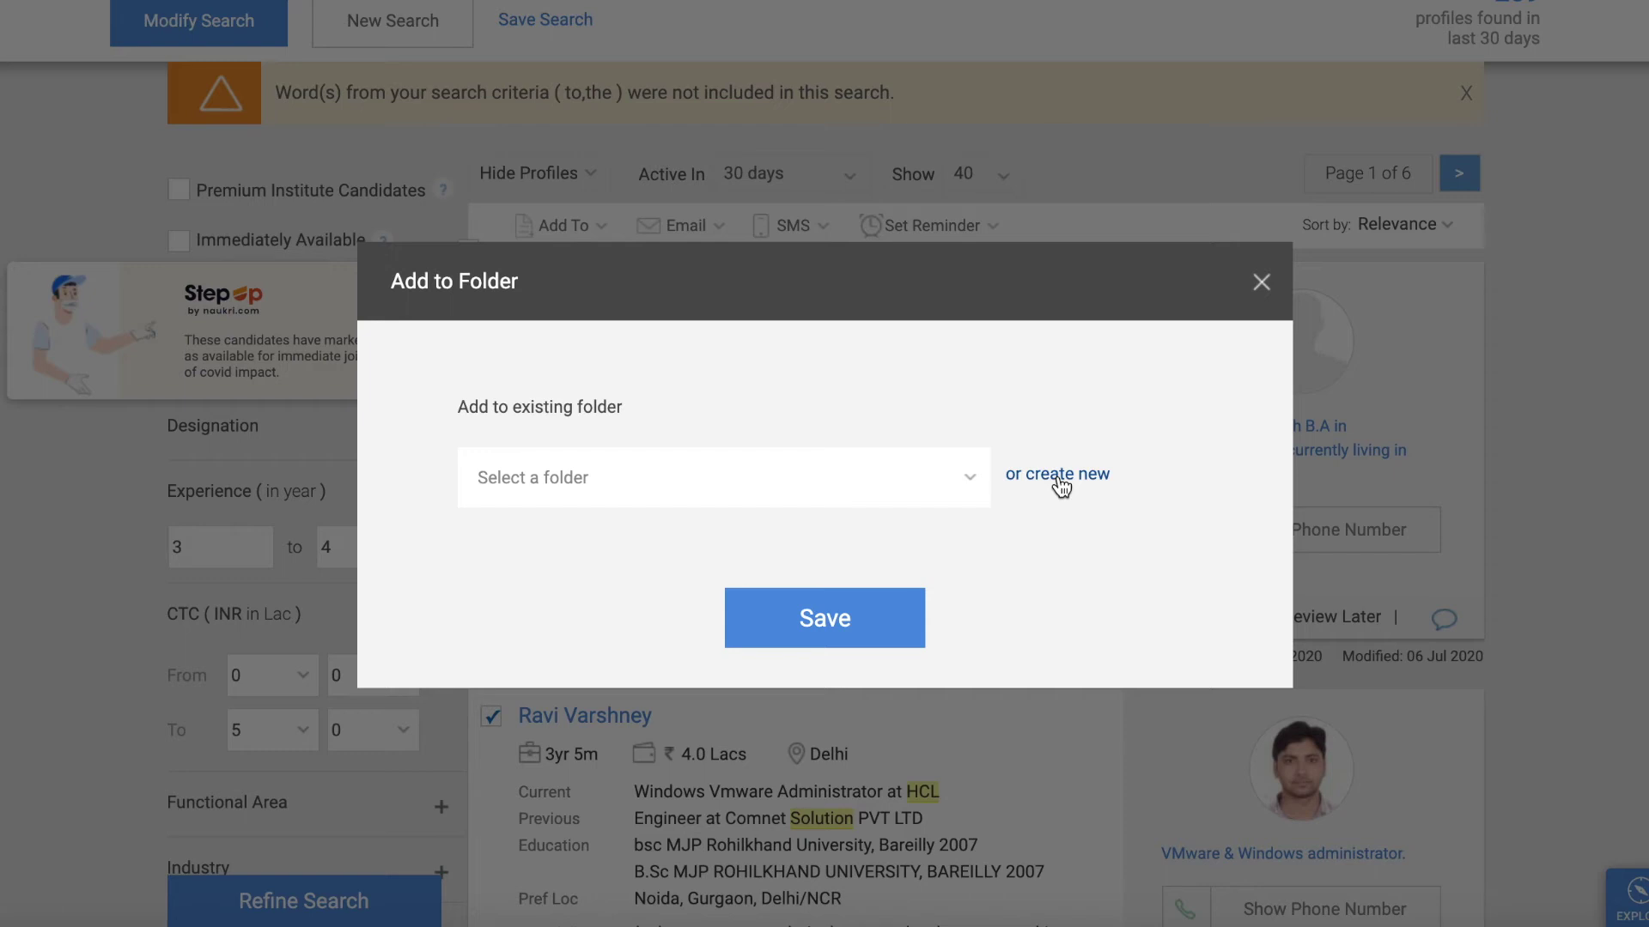
- Create a new folder named 'Anjali' containing the selected candidates
left_click(1060, 476)
left_click(685, 488)
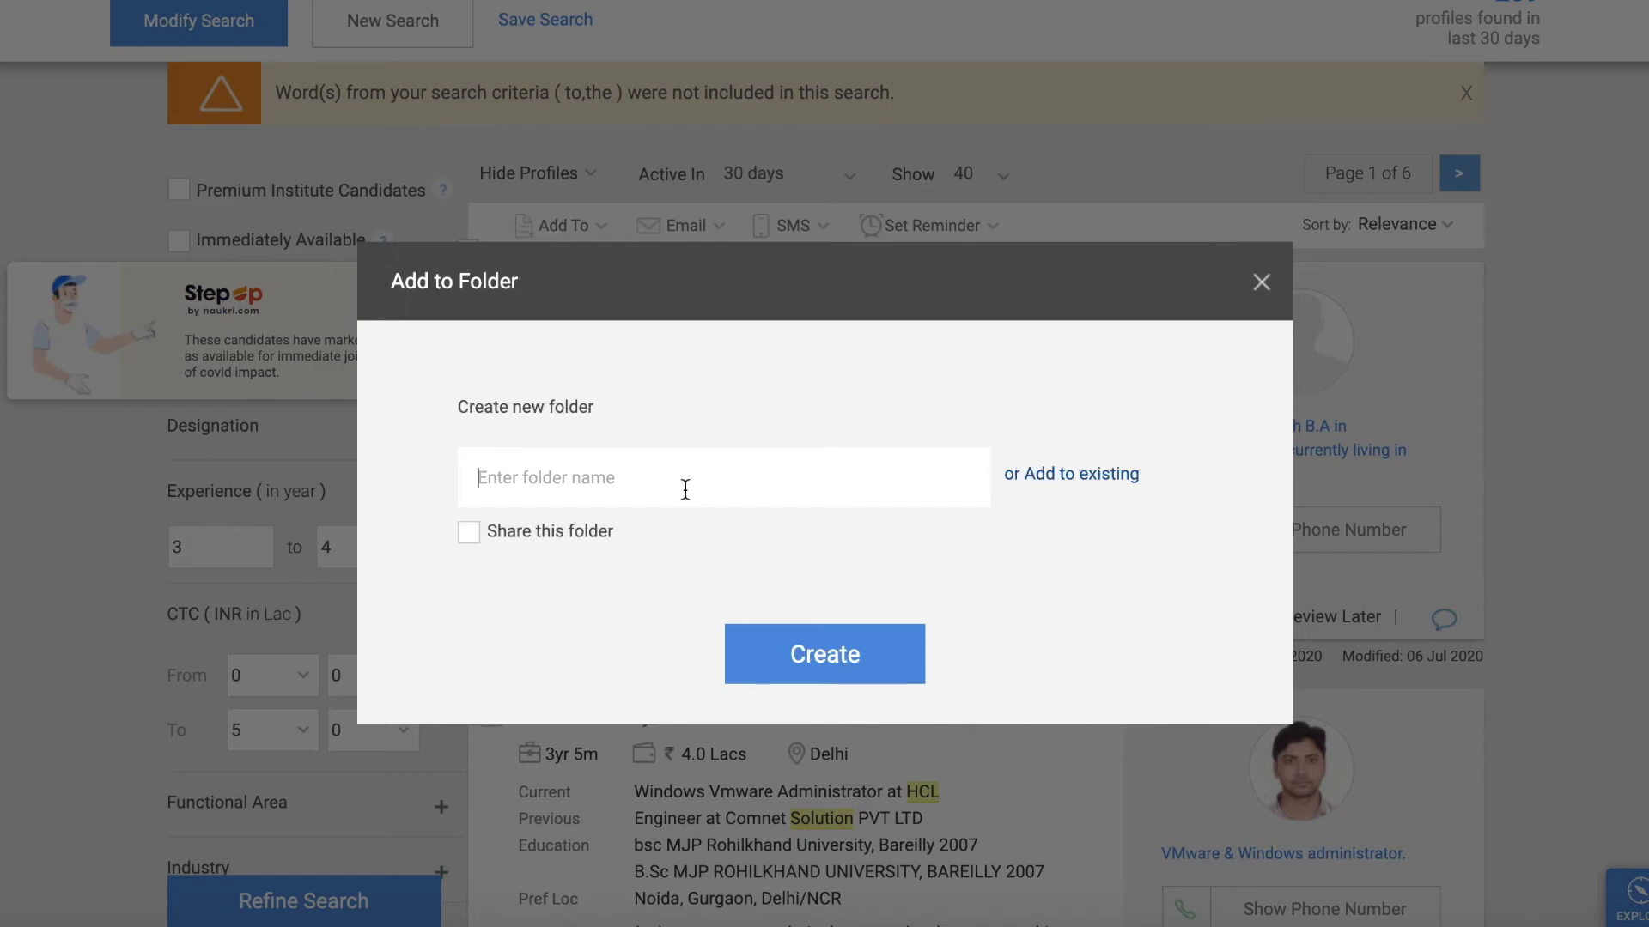
type("Anjali")
left_click(816, 653)
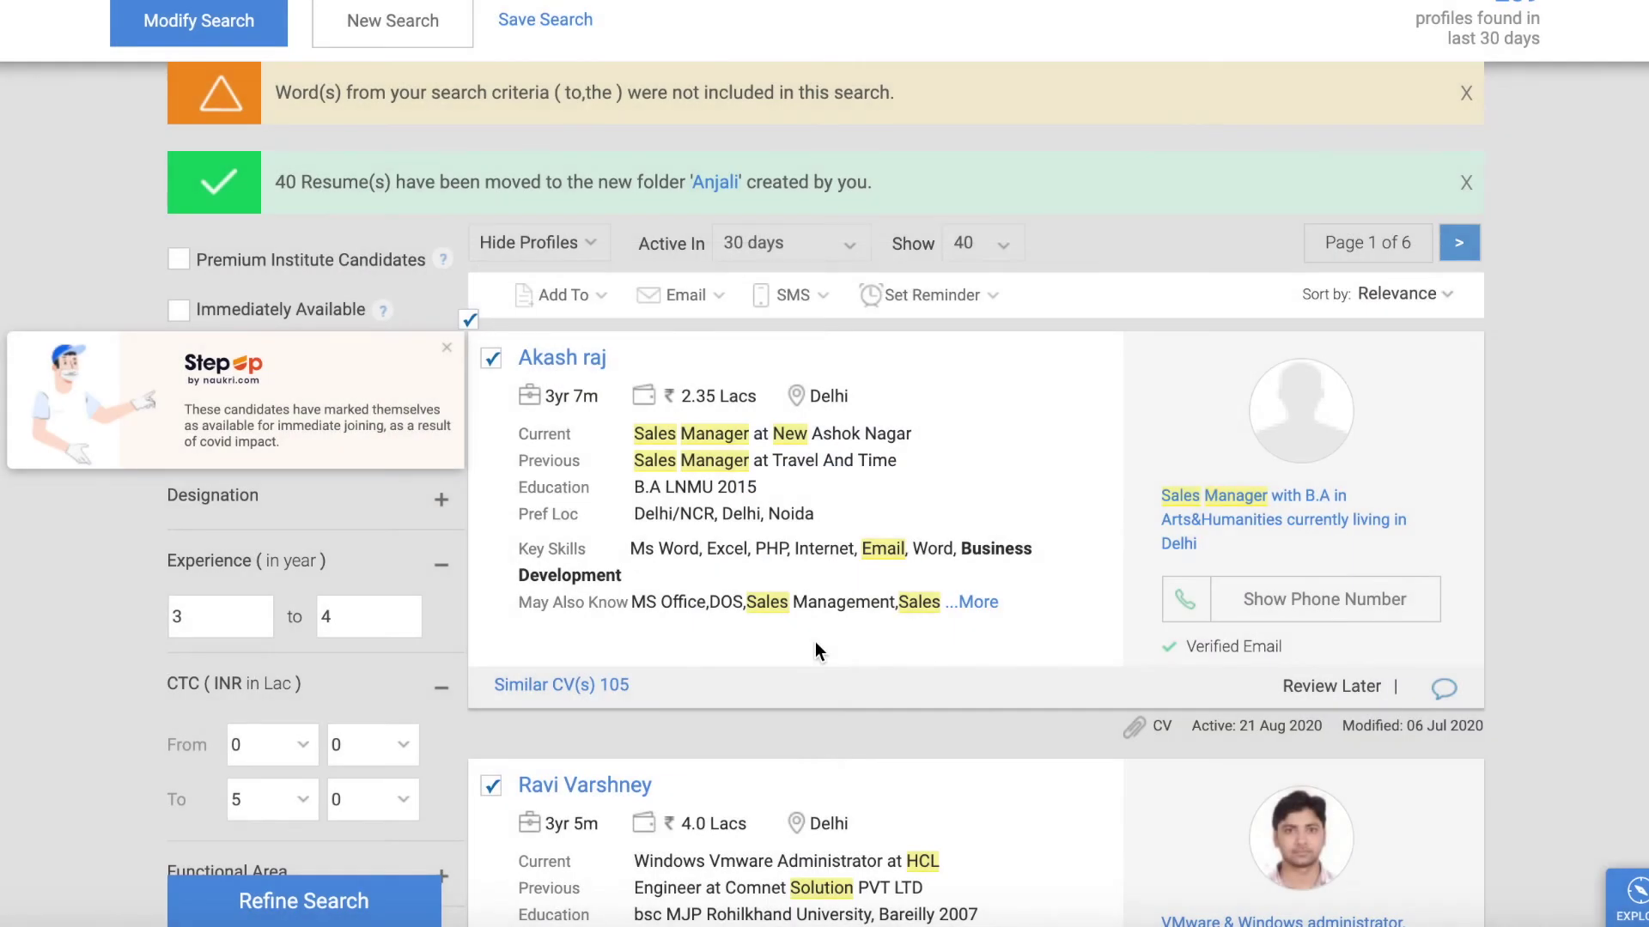
scroll(281, 323, "up", 2)
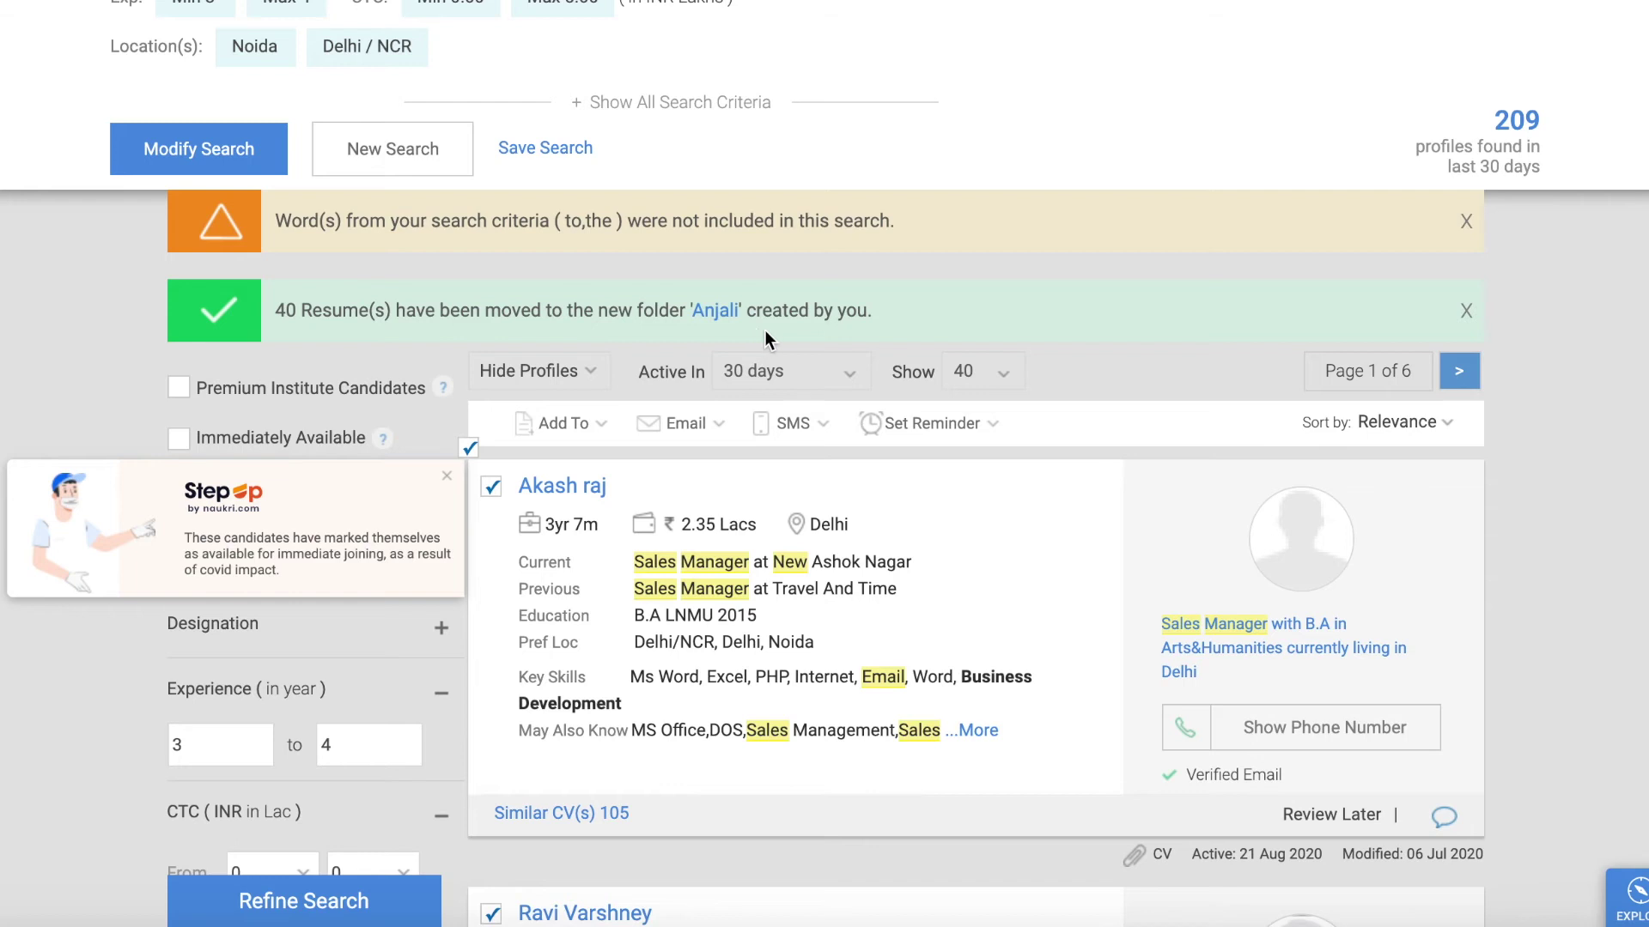
scroll(922, 349, "down", 1)
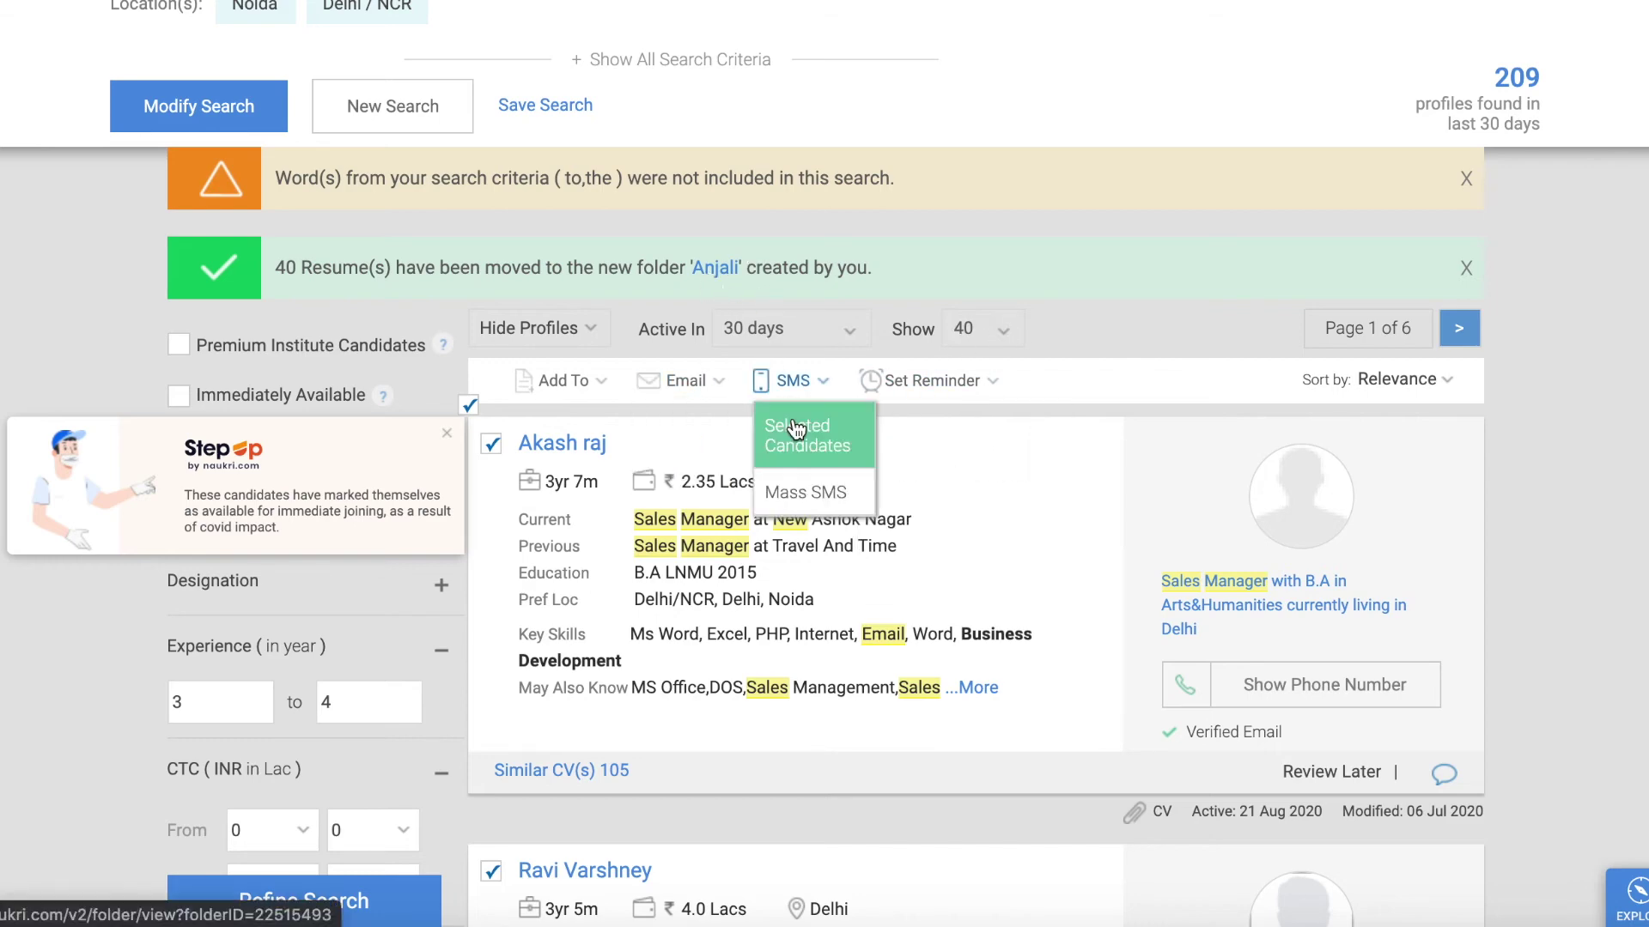
scroll(784, 532, "up", 5)
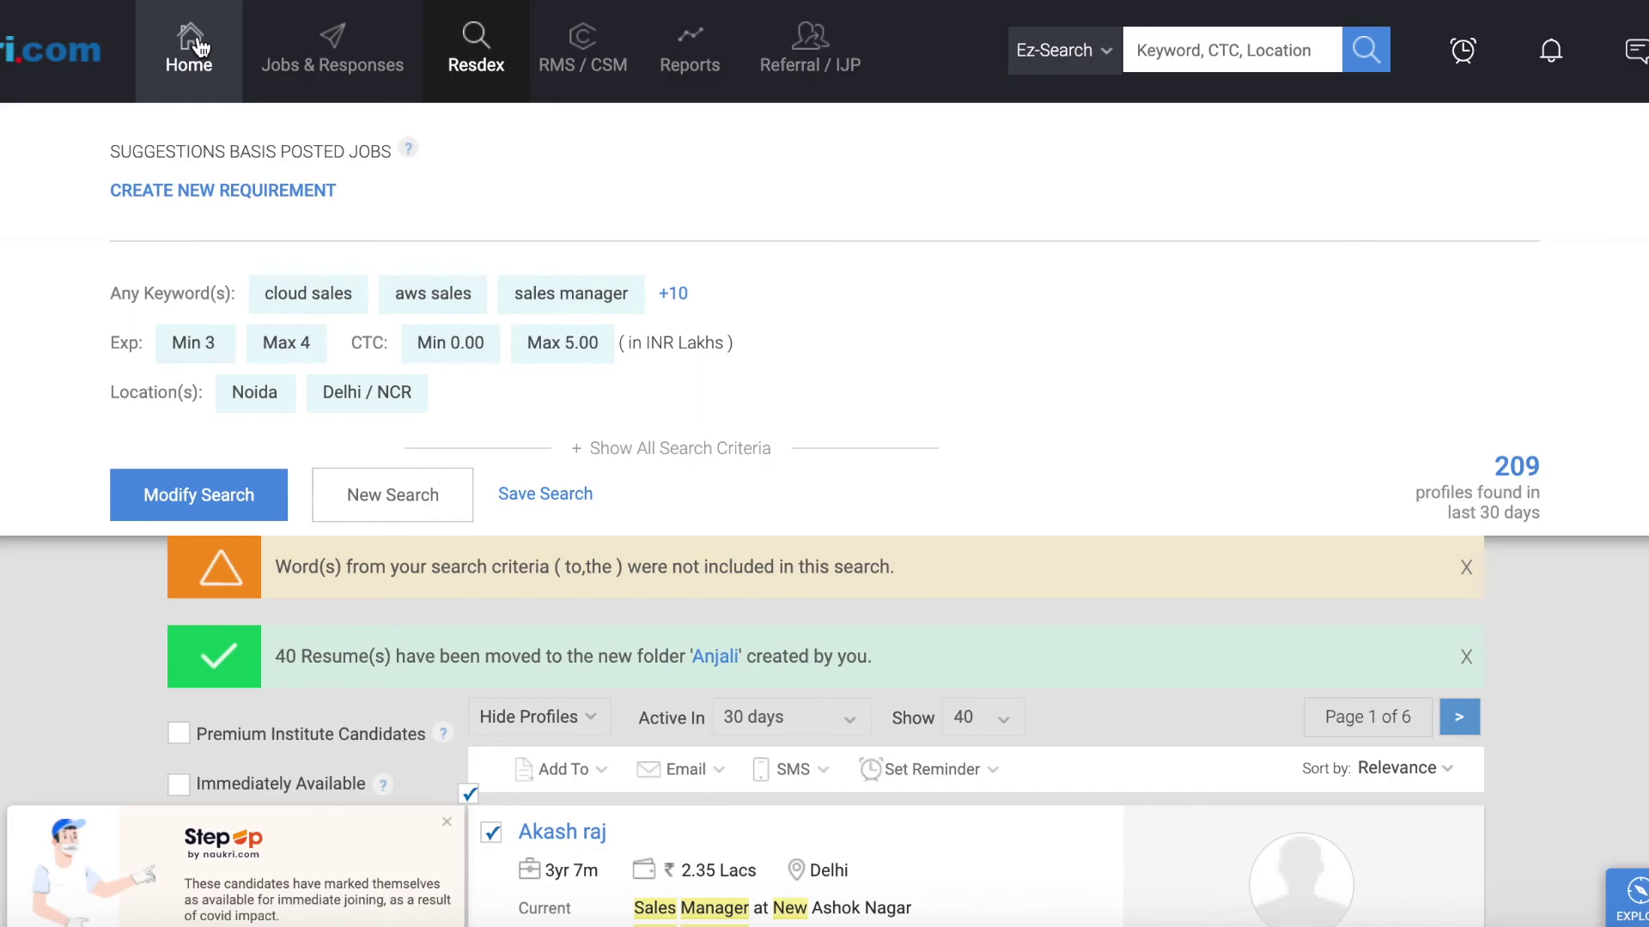
- From Home, open the Anjali folder, select all 40 profiles and download them
left_click(189, 51)
scroll(606, 217, "down", 1)
mouse_move(476, 52)
scroll(604, 217, "down", 8)
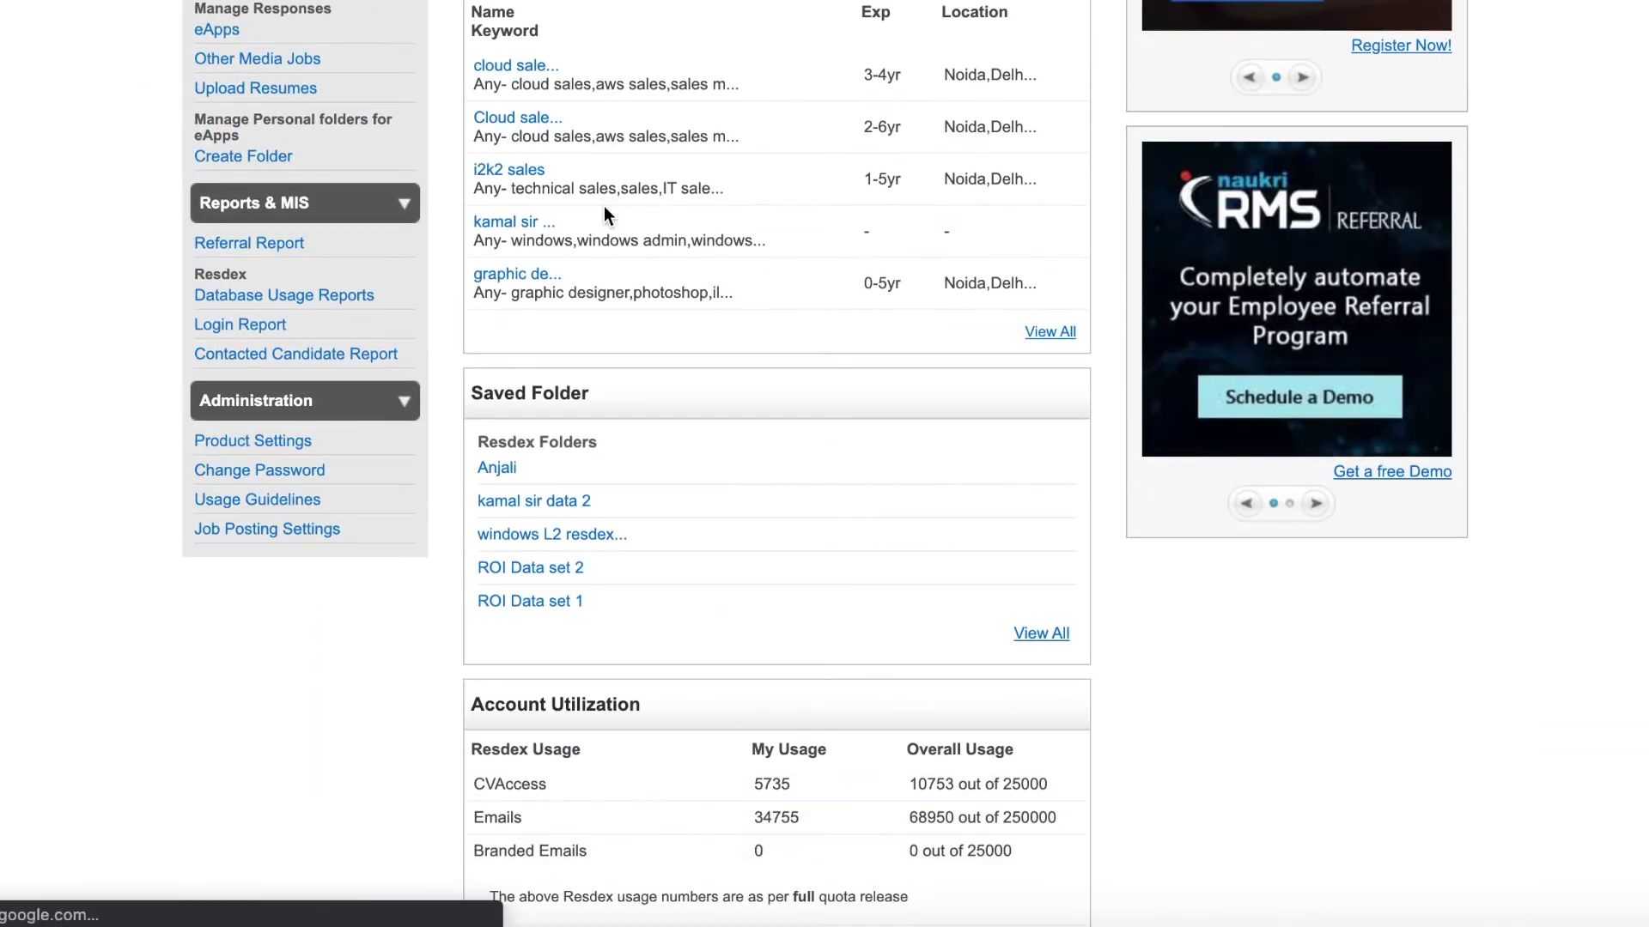
left_click(501, 470)
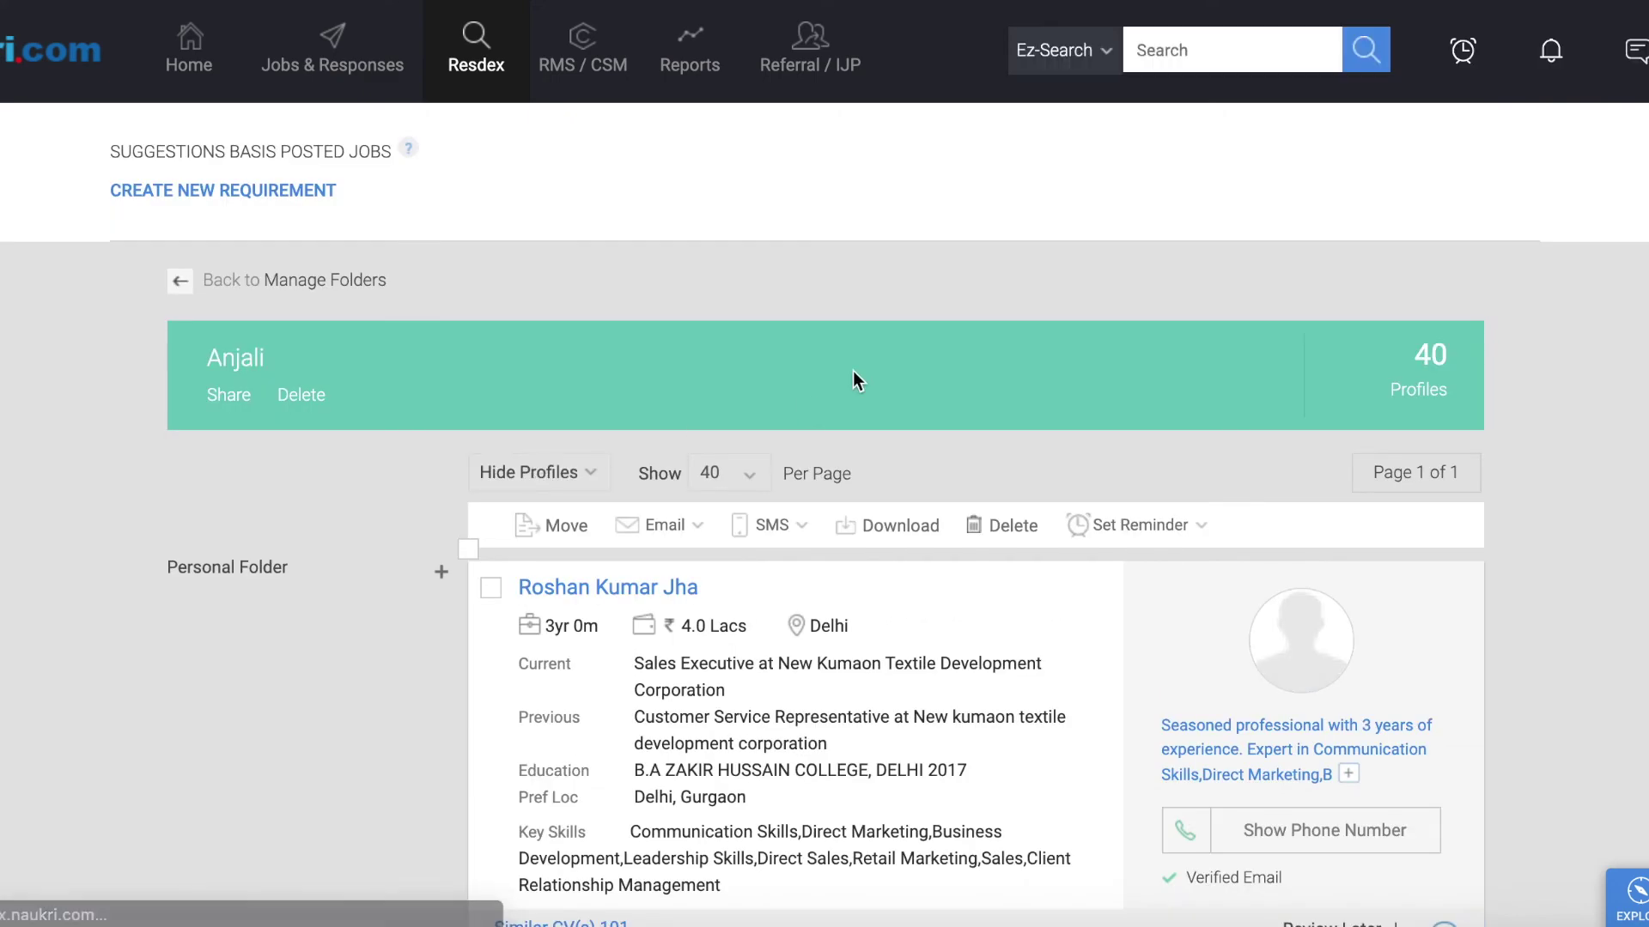
scroll(853, 373, "down", 2)
left_click(468, 378)
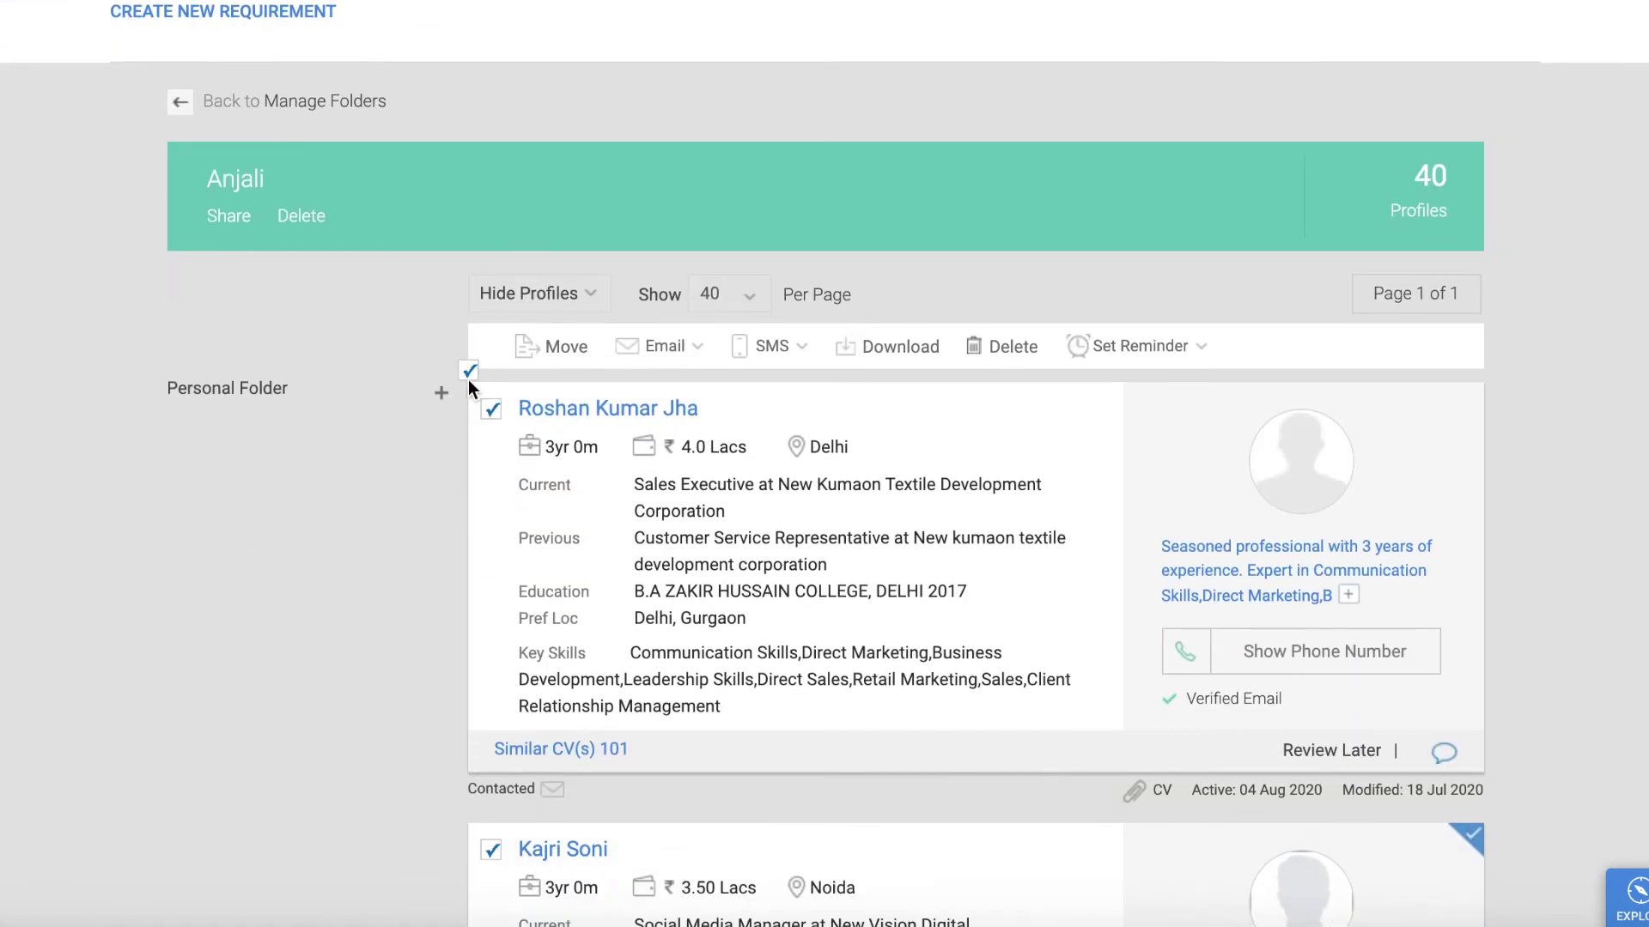
left_click(885, 352)
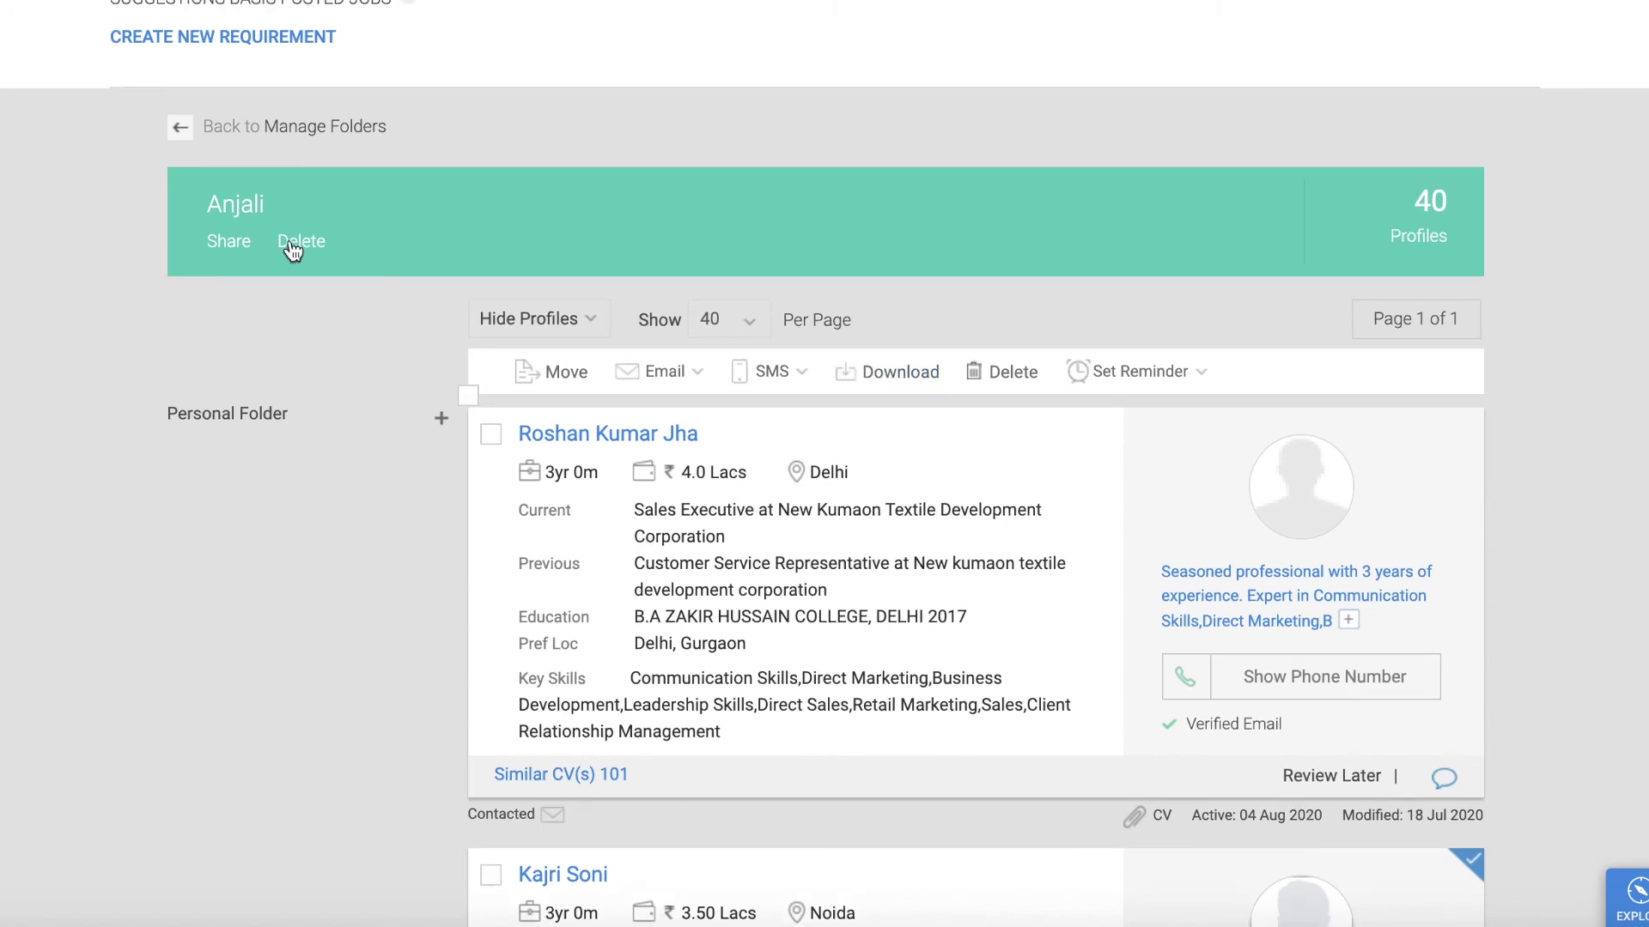
- Share the Anjali folder with all sub-users and confirm in the Share Folder dialog
left_click(230, 242)
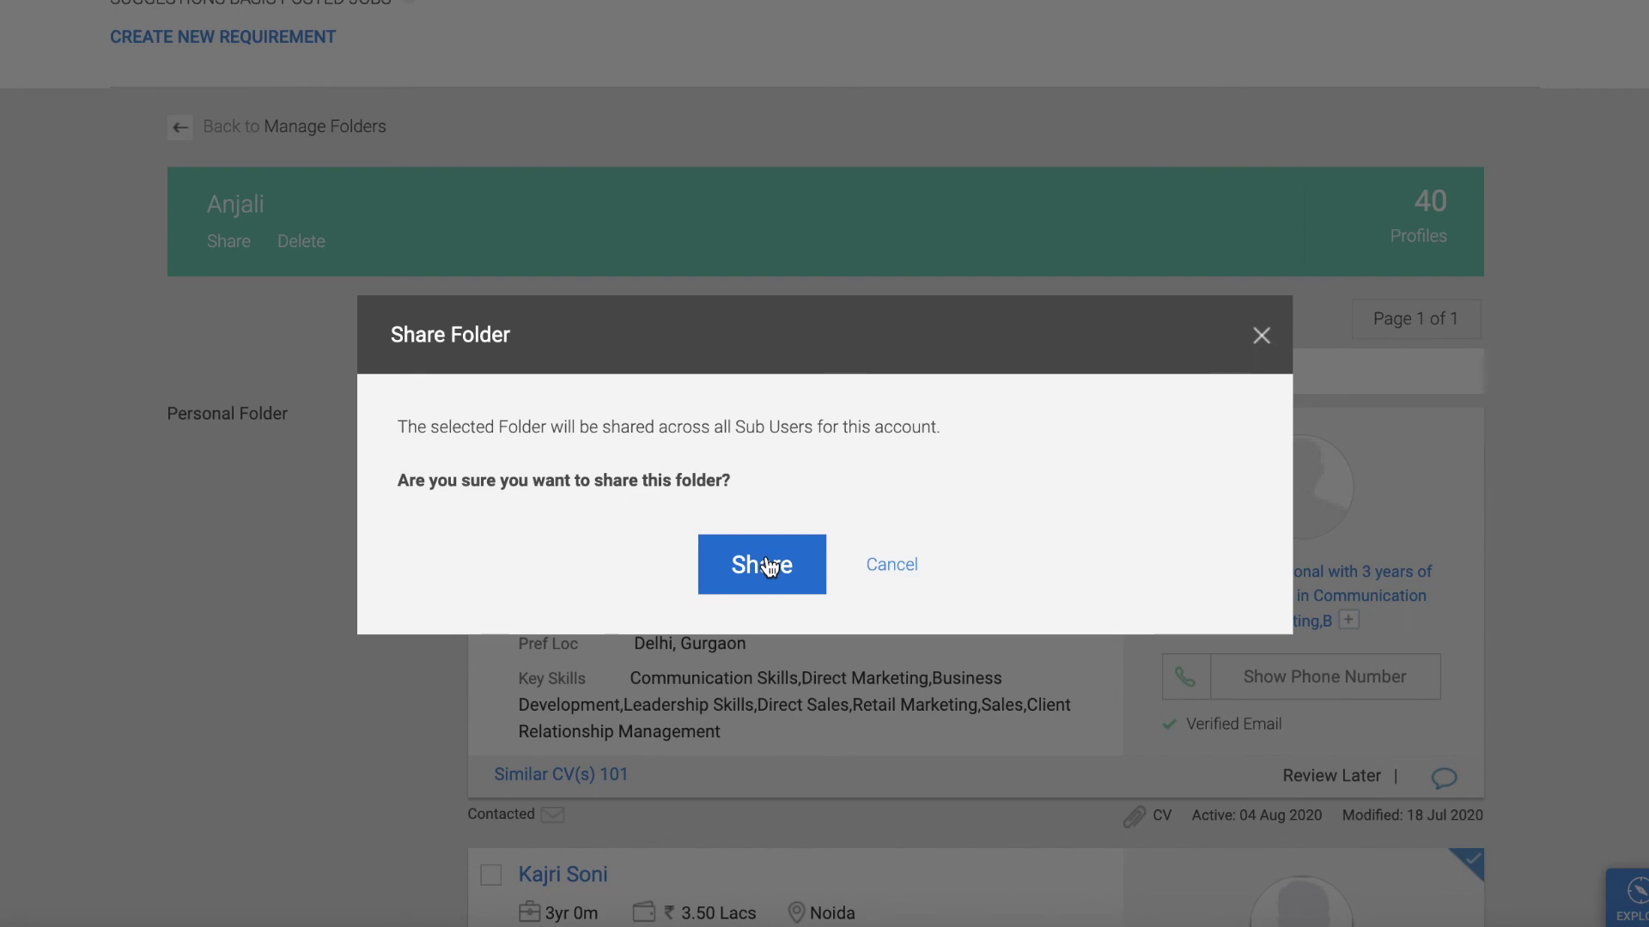
left_click(910, 568)
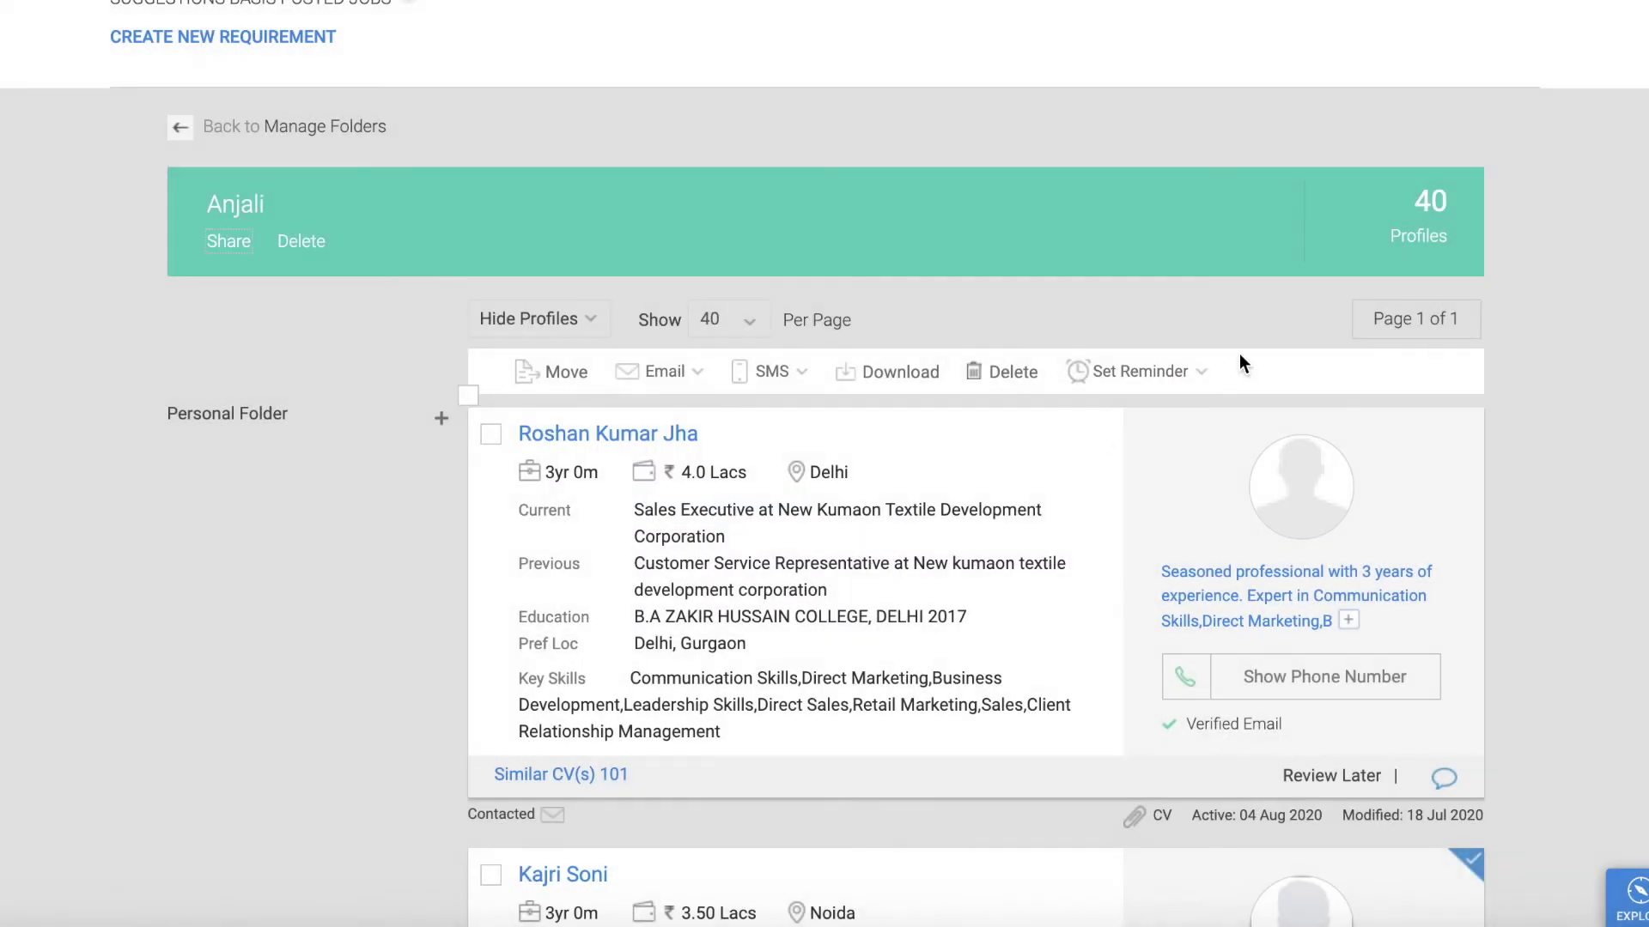